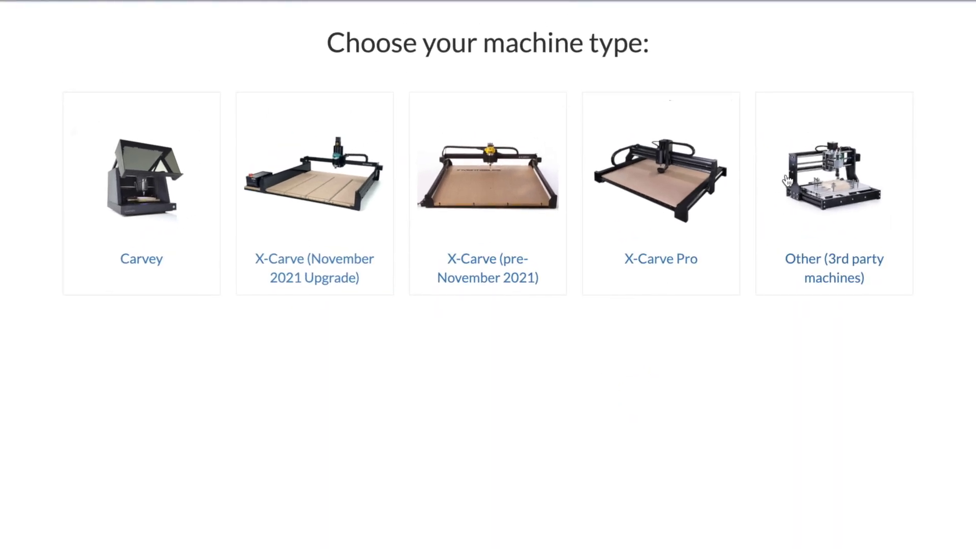
- Set up a third-party grbl machine and choose Other as its make
click(795, 181)
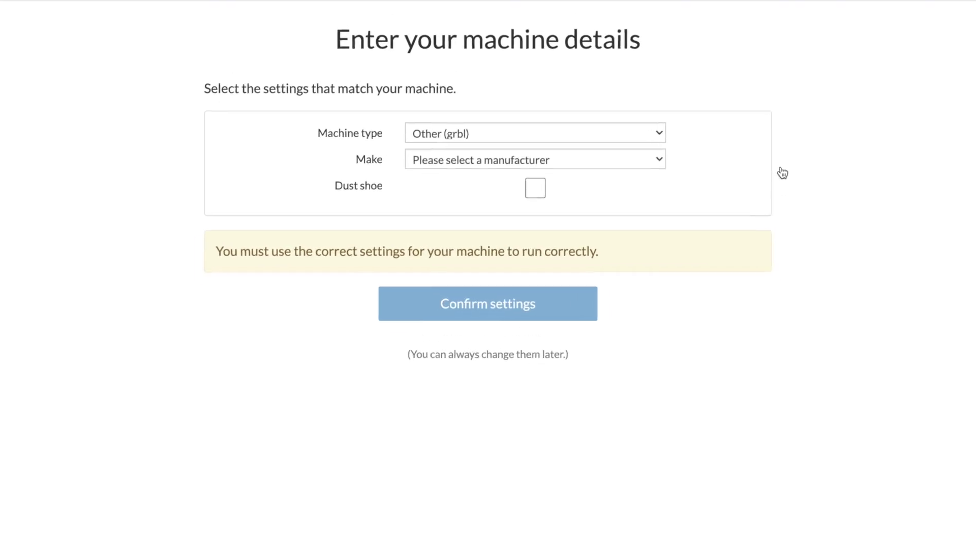
click(457, 162)
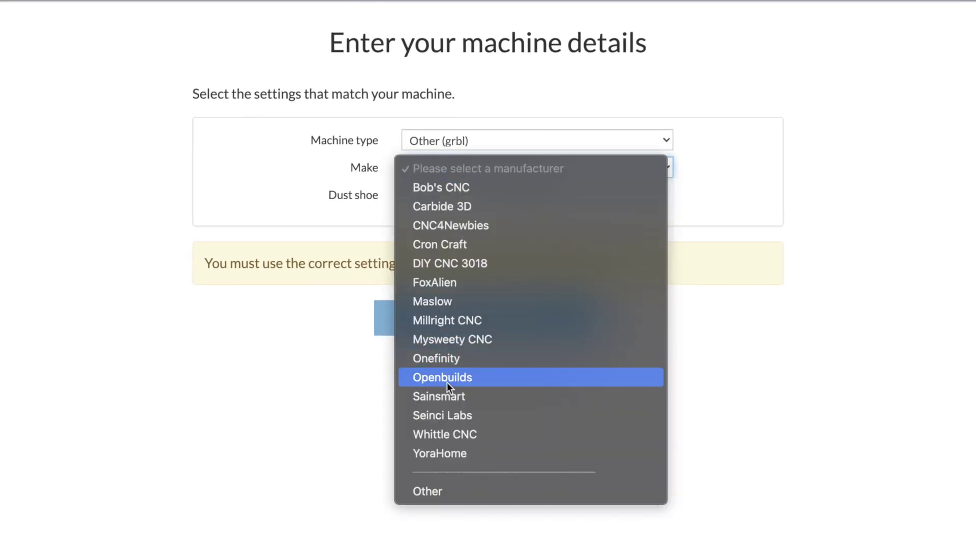
click(459, 155)
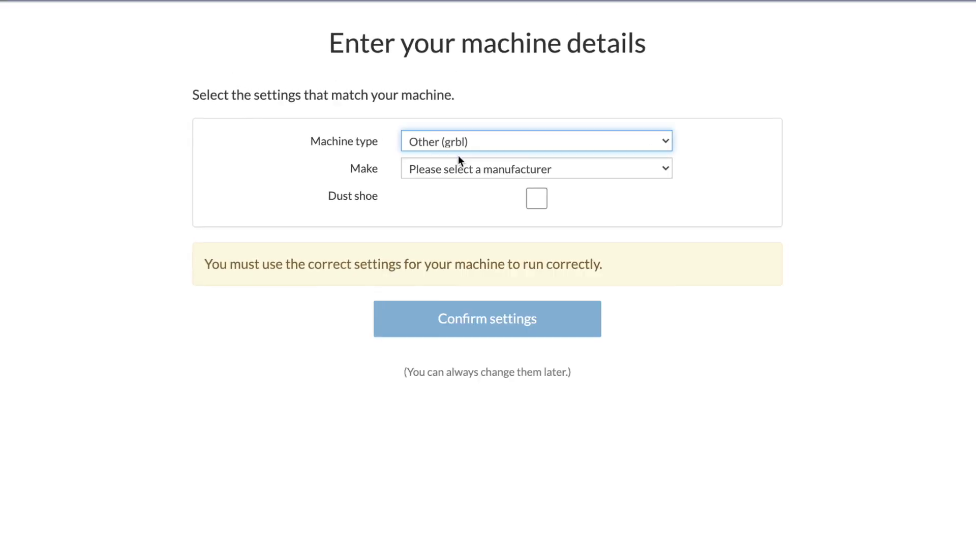
click(456, 164)
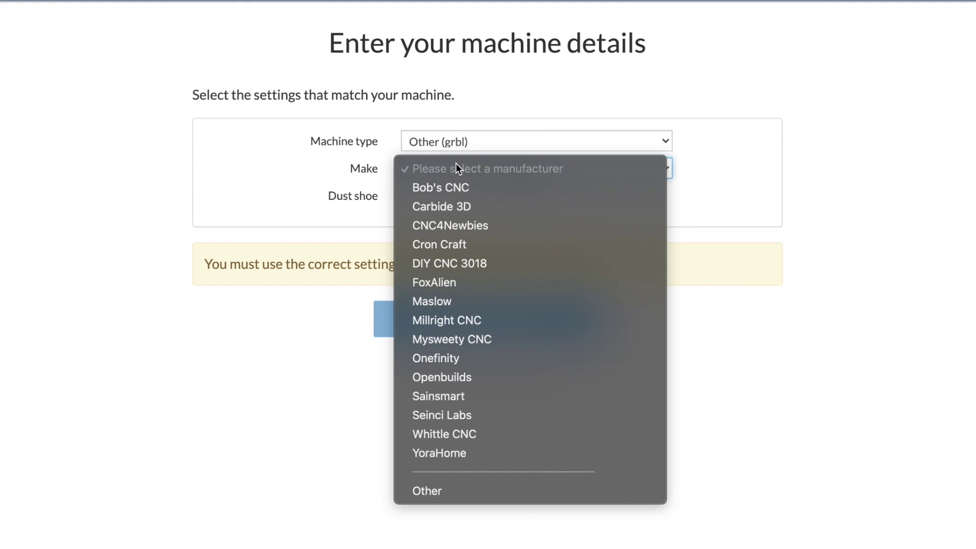
click(438, 492)
- Set the machine's work area to 300 mm in X and 300 mm in Y, and confirm the settings
click(454, 203)
text(300)
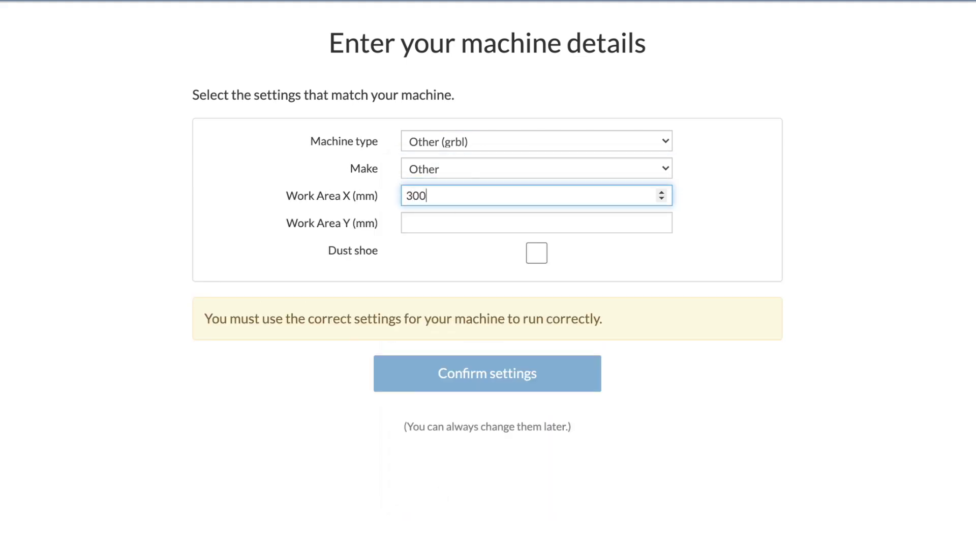
key(Tab)
text(300)
click(453, 380)
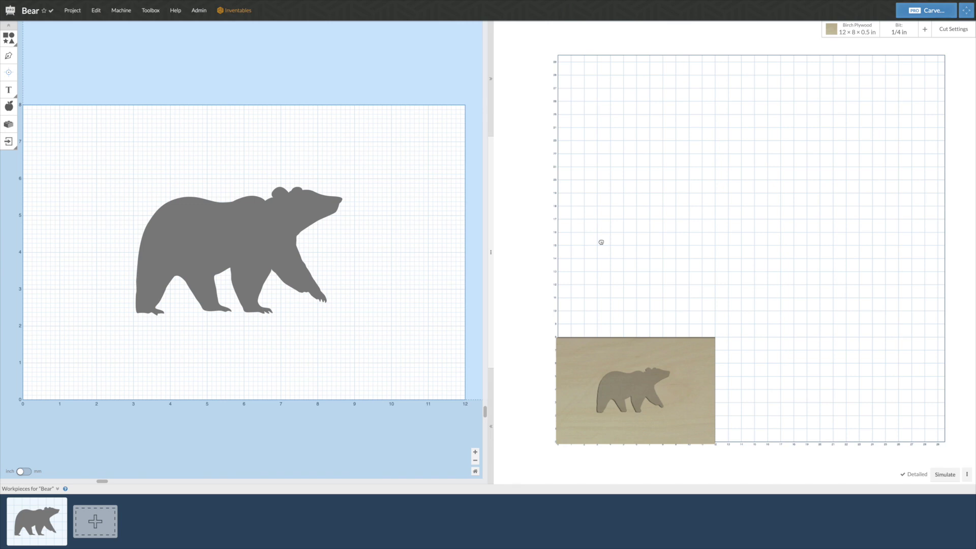
- Switch the Bear project's machine profile to X-Carve Pro
click(127, 14)
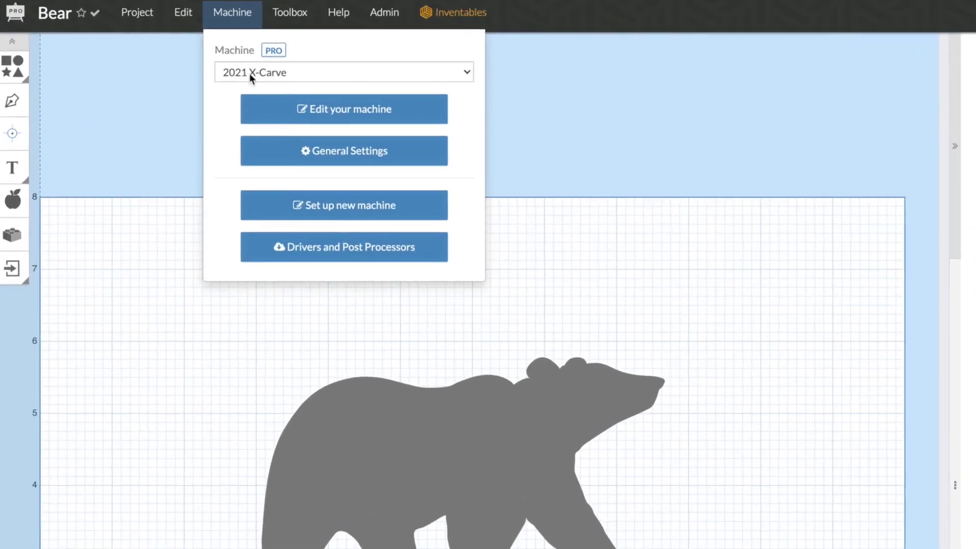
click(170, 51)
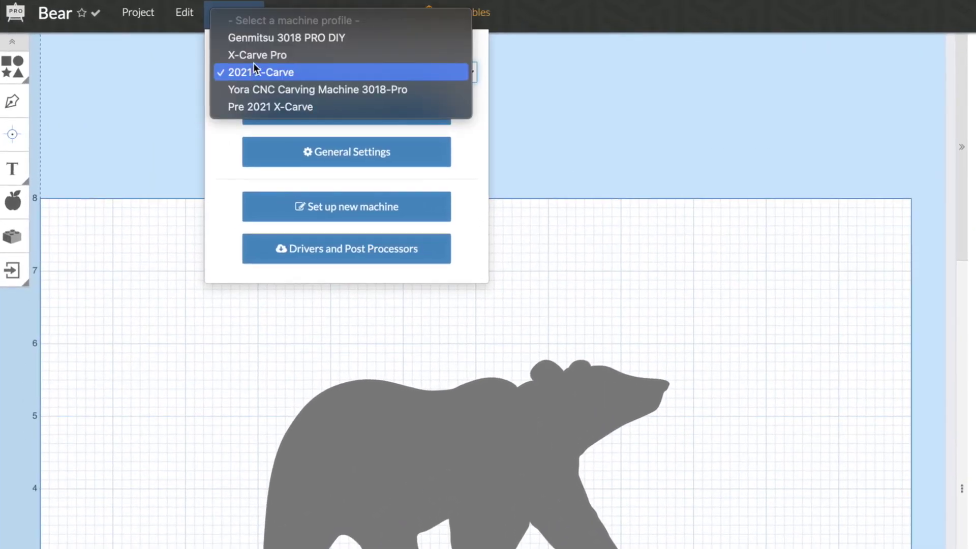
click(254, 60)
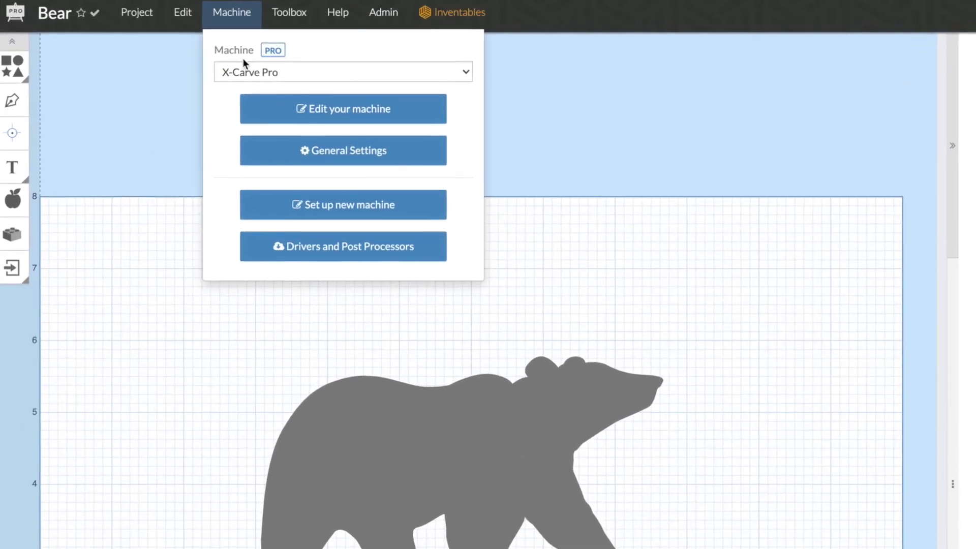
- Change the Bear project's machine profile again and hide the material in the 3D preview
click(158, 48)
click(161, 67)
click(975, 539)
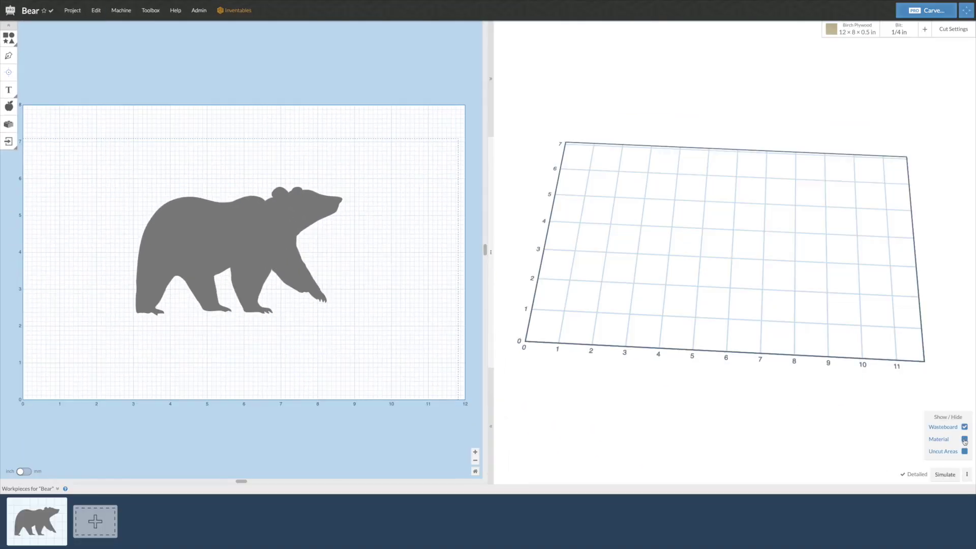
drag(749, 375, 730, 203)
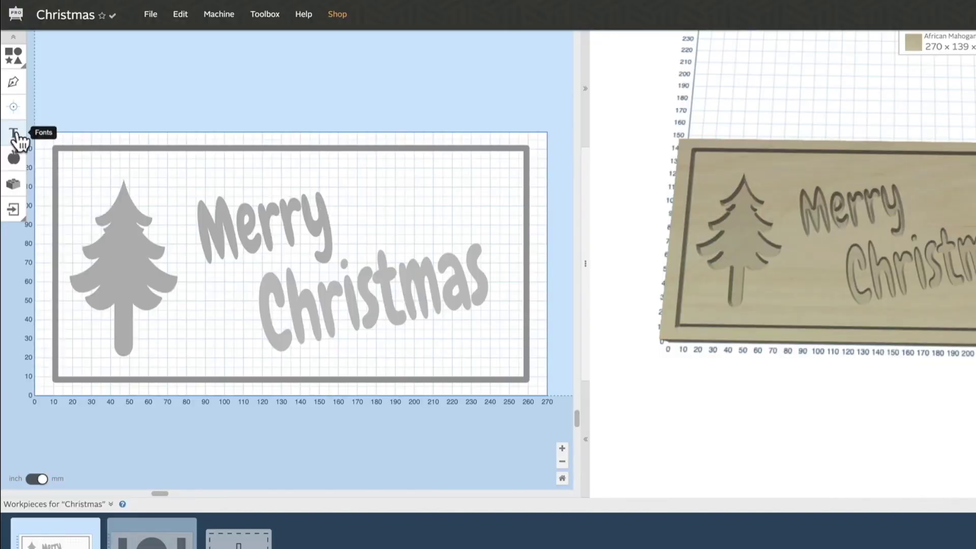
- Browse the new designs in the Design Library
click(14, 132)
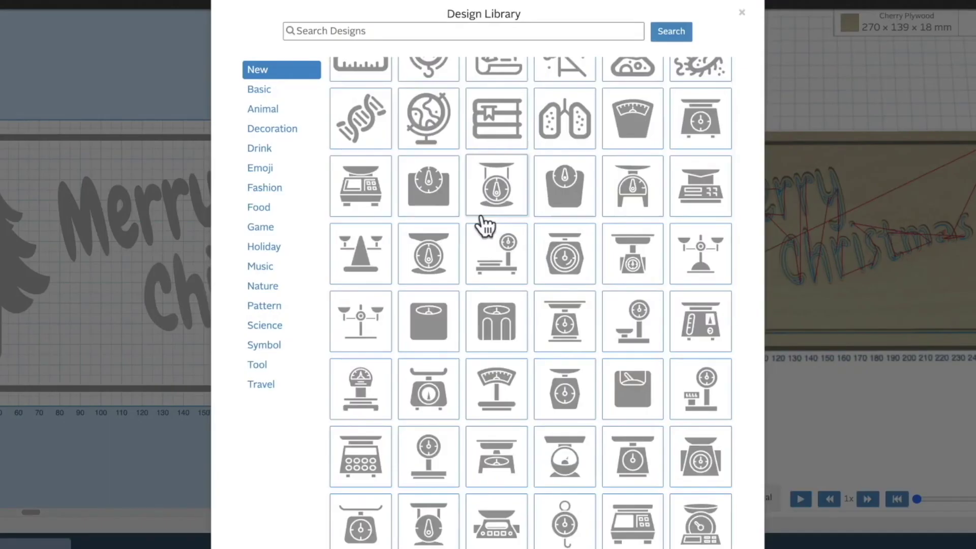
scroll(486, 224, down, 5)
scroll(479, 233, up, 8)
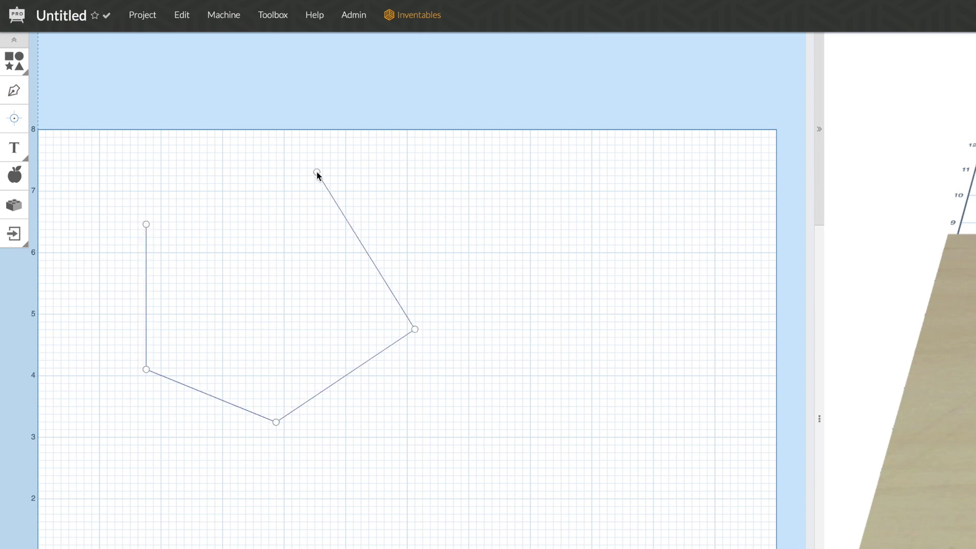
- Close the five-point pen outline and draw a second, smaller closed five-point outline beside it
click(316, 173)
click(146, 224)
click(73, 128)
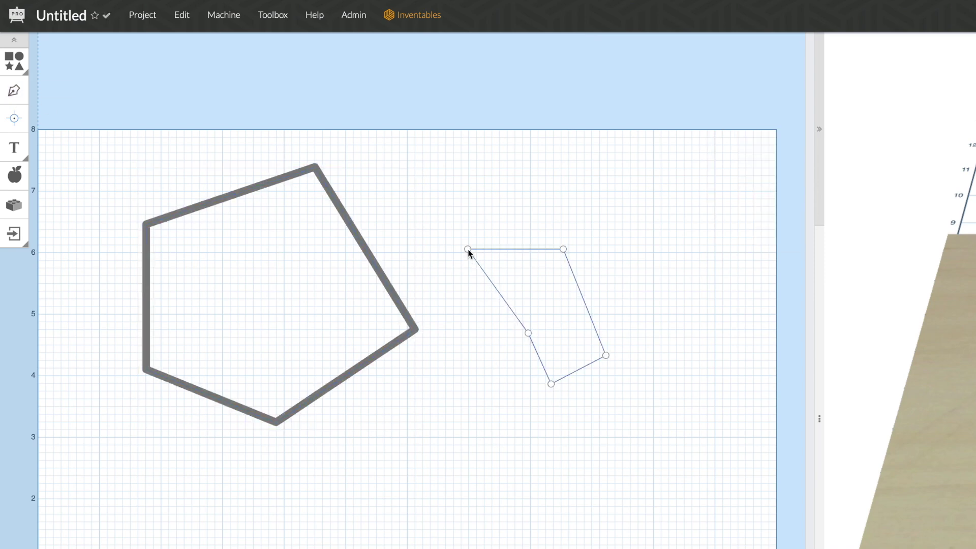
click(468, 249)
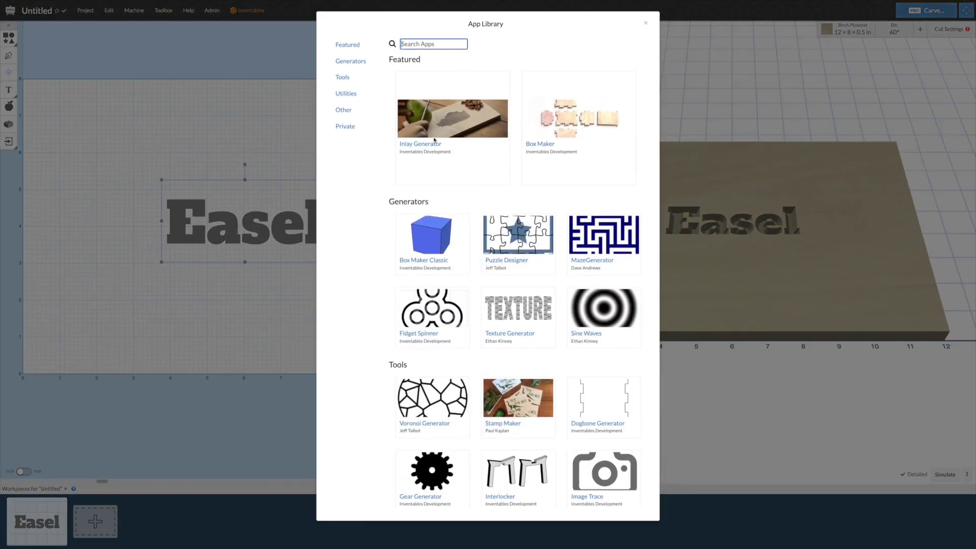
- Explore the Inlay Generator and Basic Cabinet Designer apps in the App Library
click(431, 145)
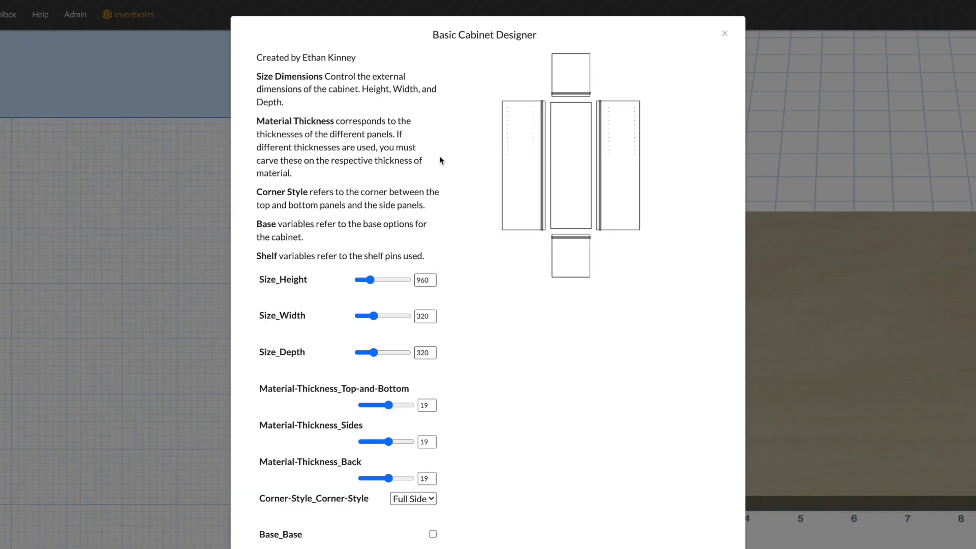
scroll(440, 162, down, 4)
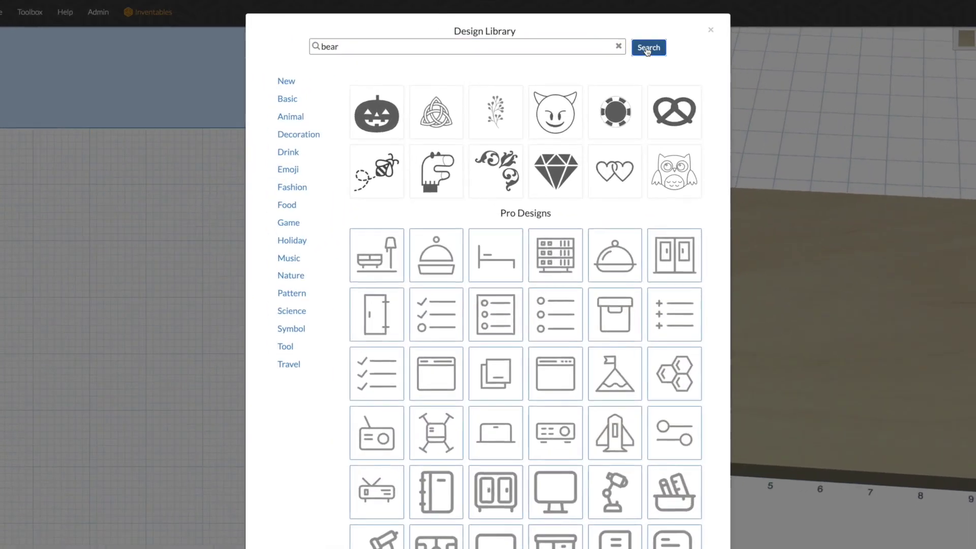
- Insert a walking bear from a "bear" search of the Design Library with the Fill cut type, and enlarge it
key(Return)
scroll(567, 290, down, 8)
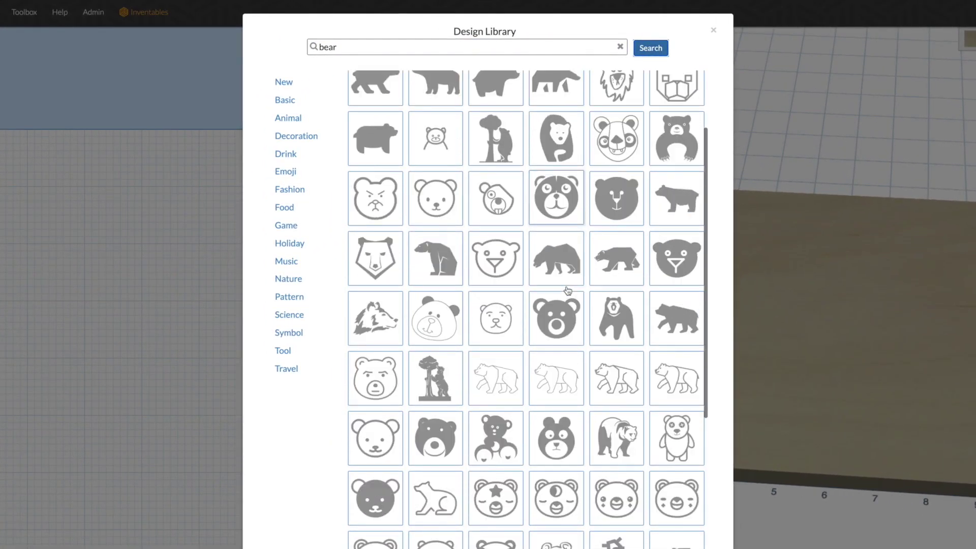
click(562, 310)
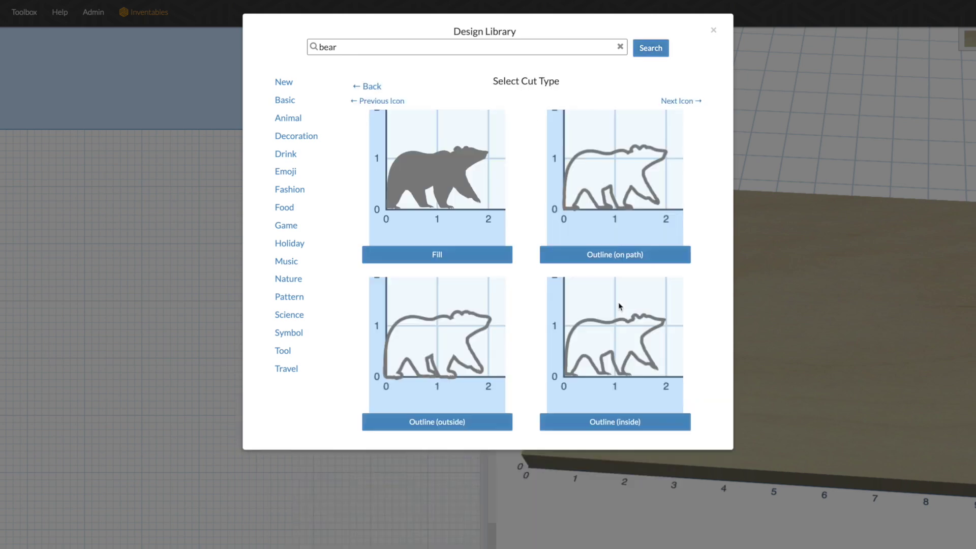
click(472, 255)
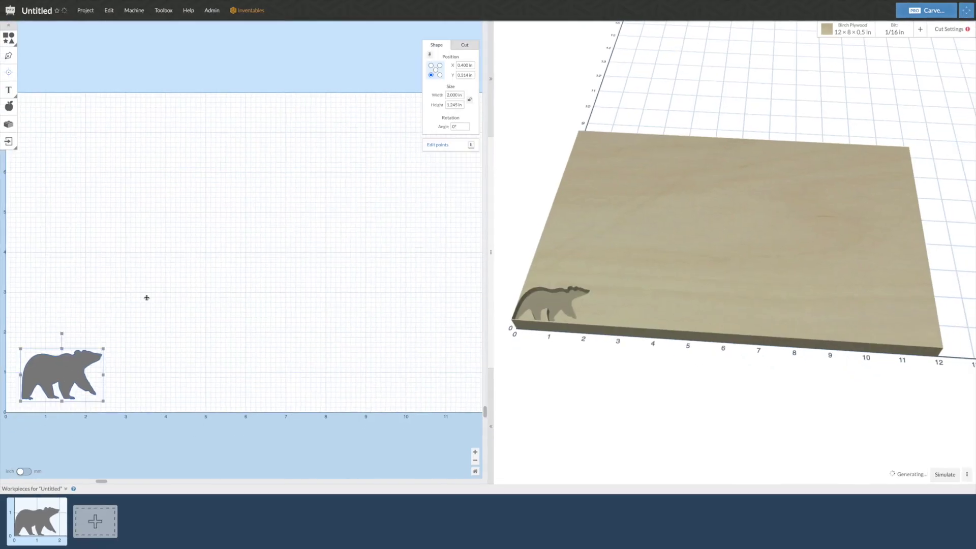
drag(105, 356, 359, 149)
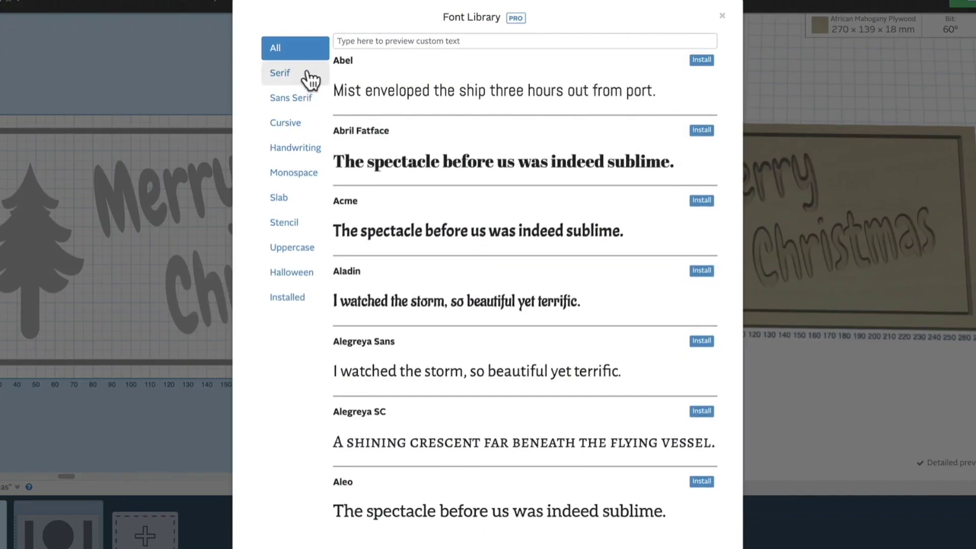
- Browse the Serif and Sans Serif fonts in the Font Library, and open the text effects for the word "Merry"
click(304, 78)
click(294, 98)
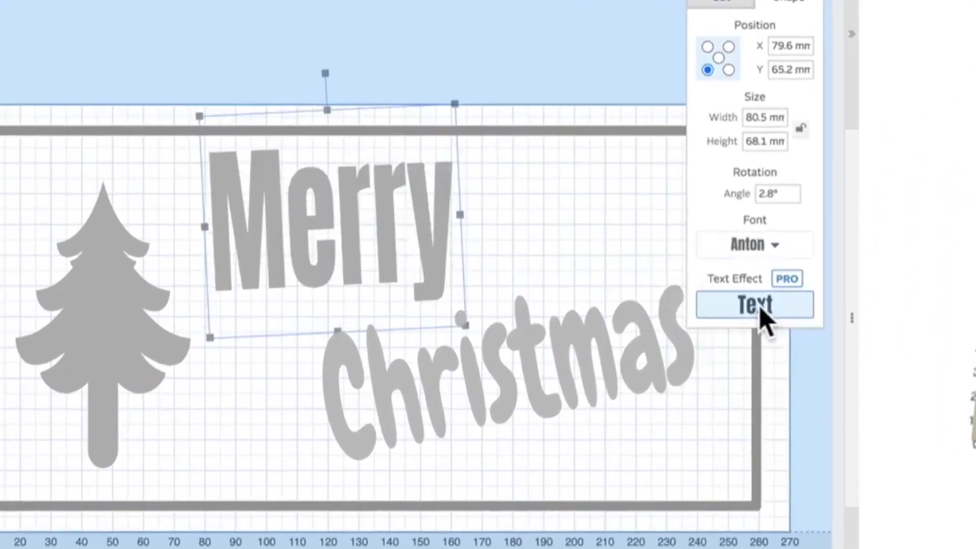
click(760, 317)
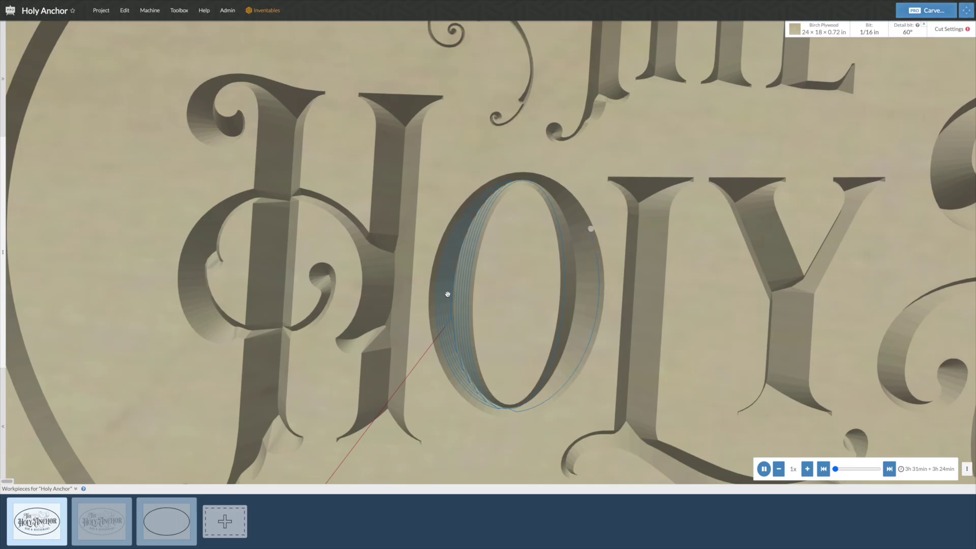
- Examine the Holy Anchor sign's carved lettering and simulated toolpaths in the 3D preview
scroll(485, 314, down, 3)
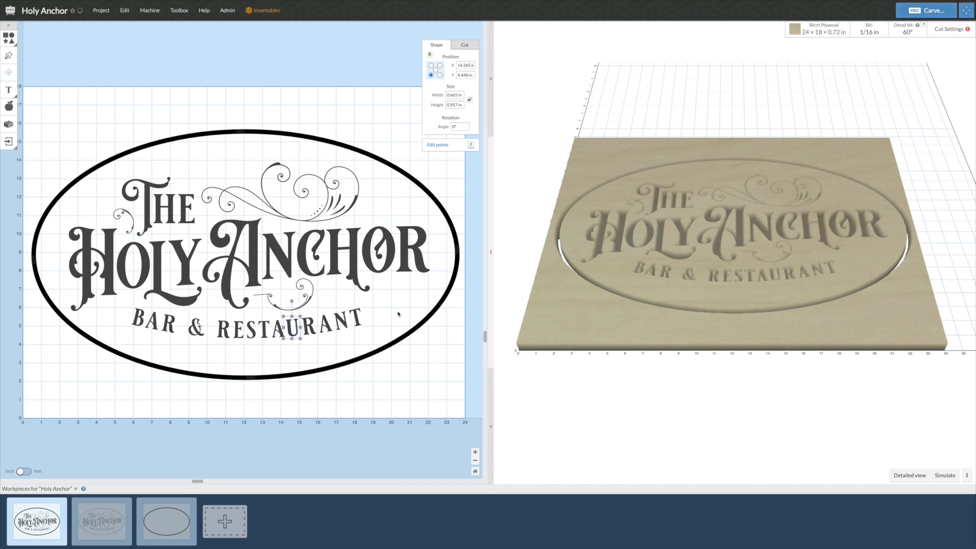
drag(659, 251, 757, 244)
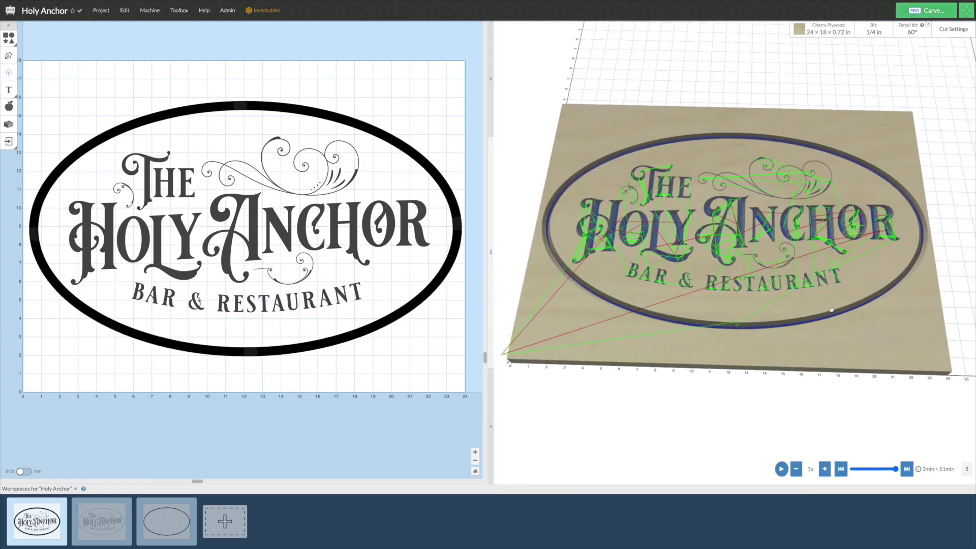
drag(831, 310, 819, 292)
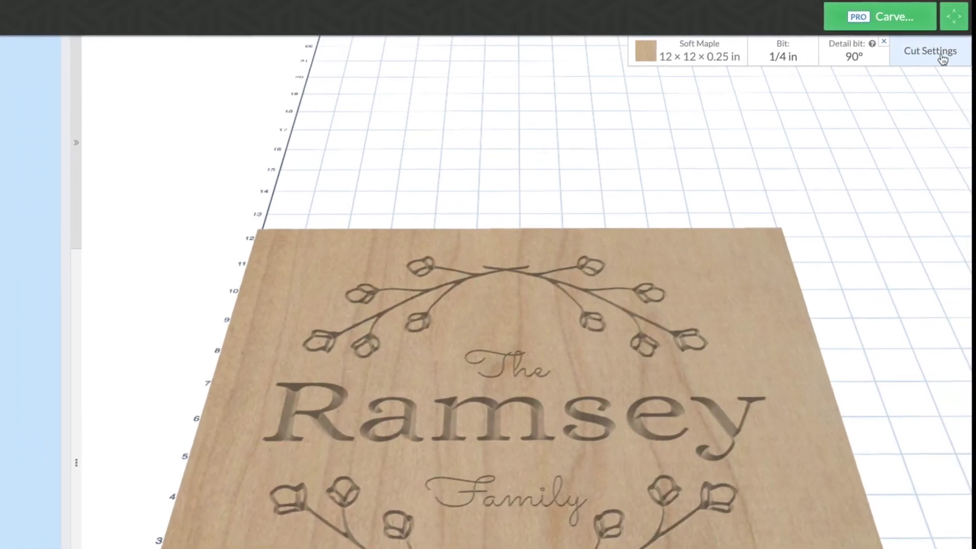
- Review the roughing and detail cut settings of the family sign project
click(941, 56)
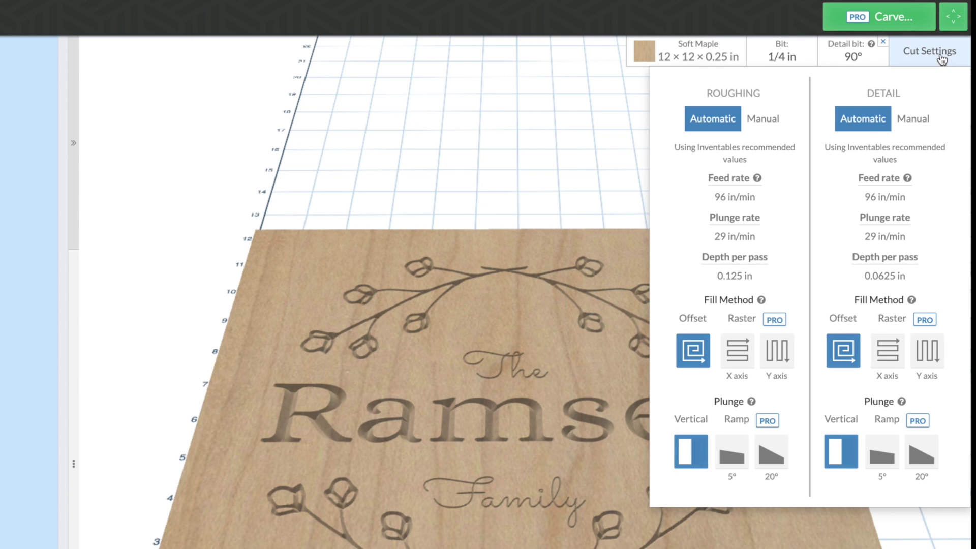
click(941, 56)
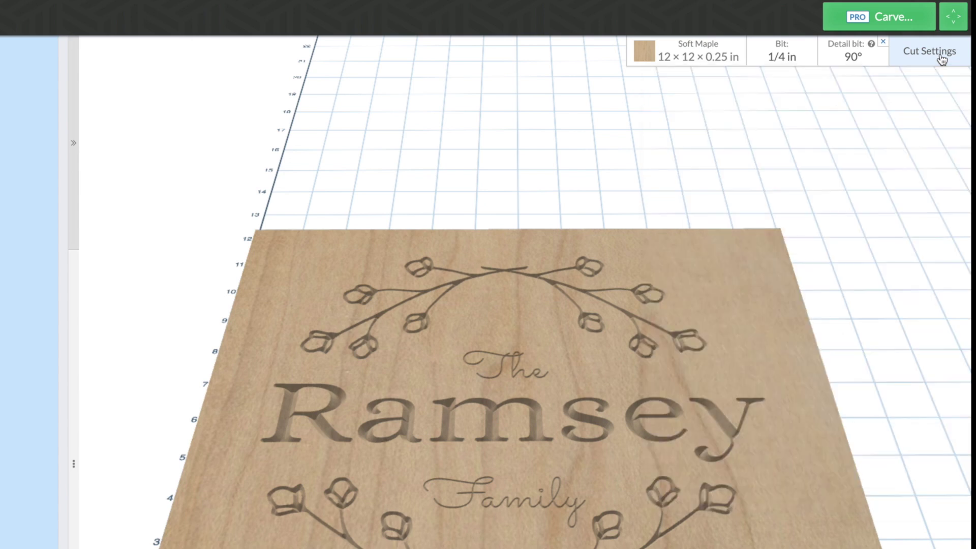
- Set the family sign's main bit to the 1/8 in Double Flute Straight End Mill and look through the V bits
click(787, 58)
click(699, 429)
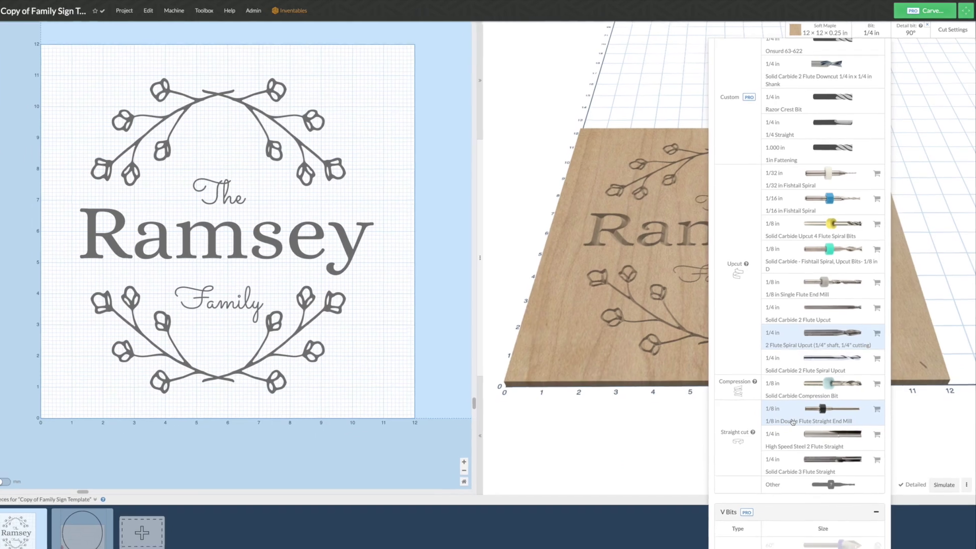
scroll(862, 374, down, 5)
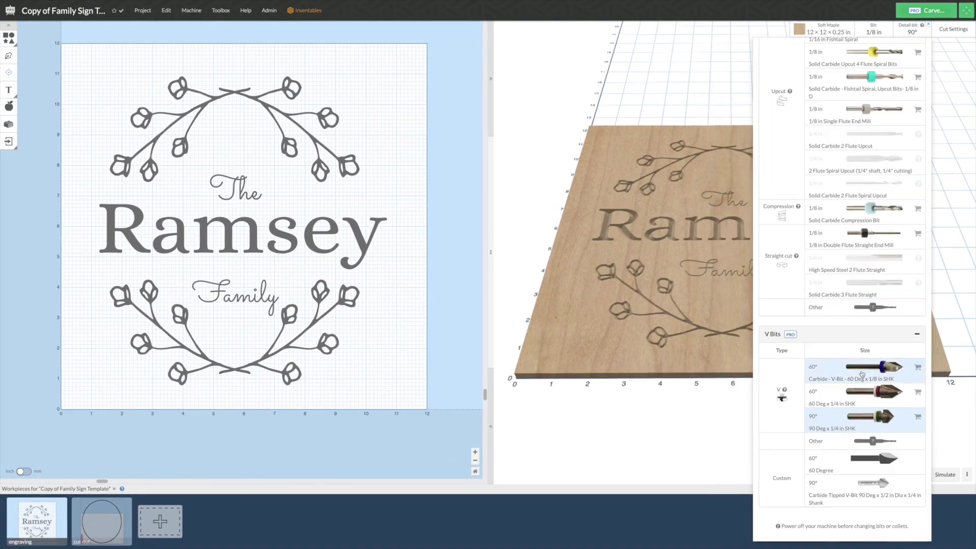
click(862, 375)
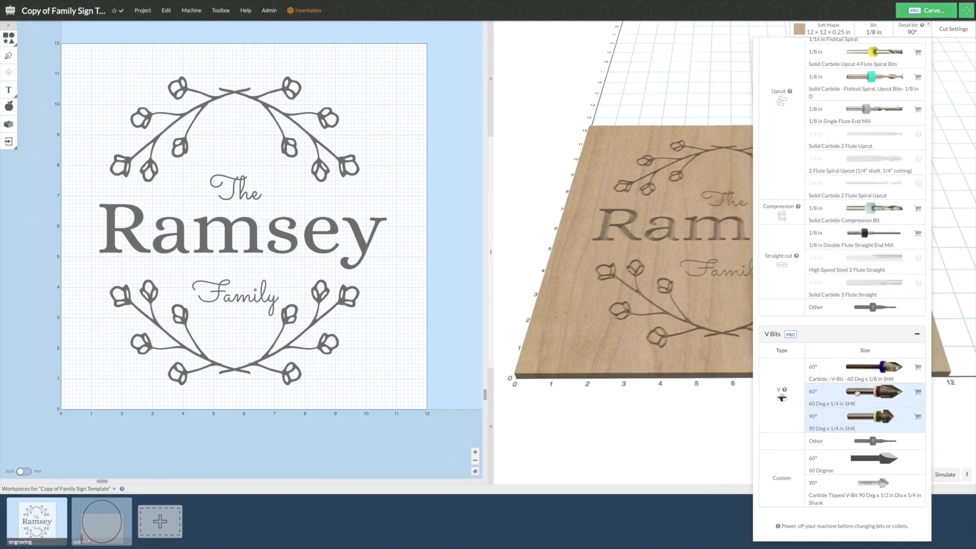
- Set the Holy Anchor roughing cut to manual: feed rate 120 in/min, plunge rate 30 in/min, depth per pass 0.1 in and 5° ramp plunge
click(953, 29)
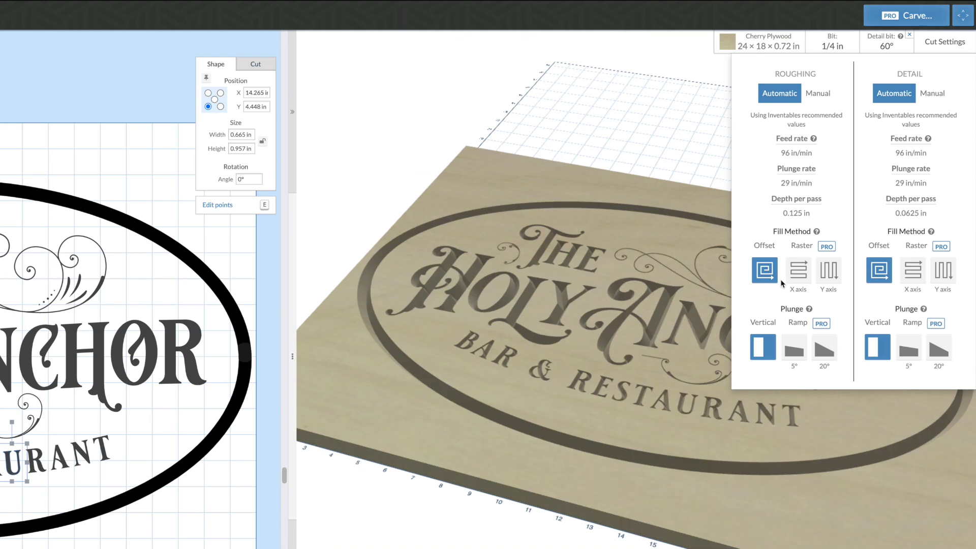
click(818, 94)
click(796, 153)
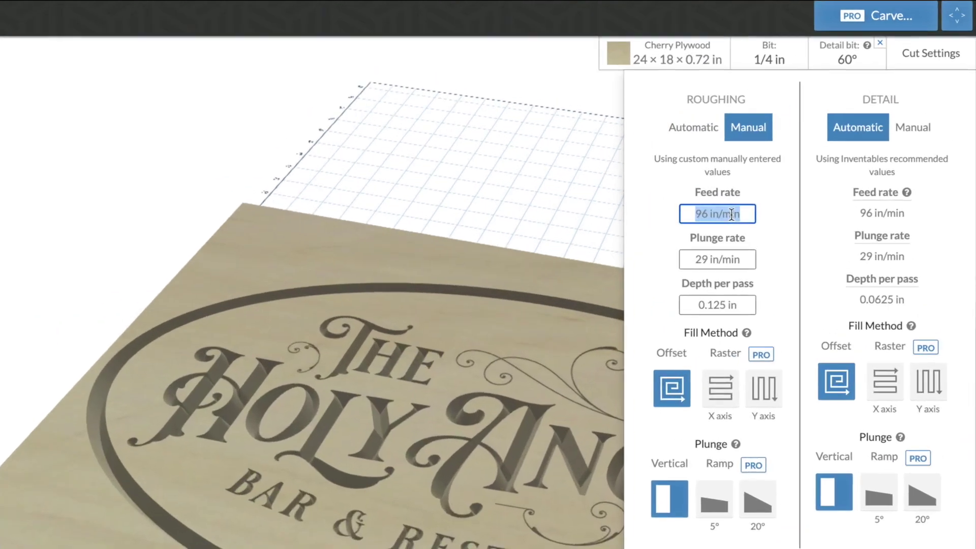
text(120)
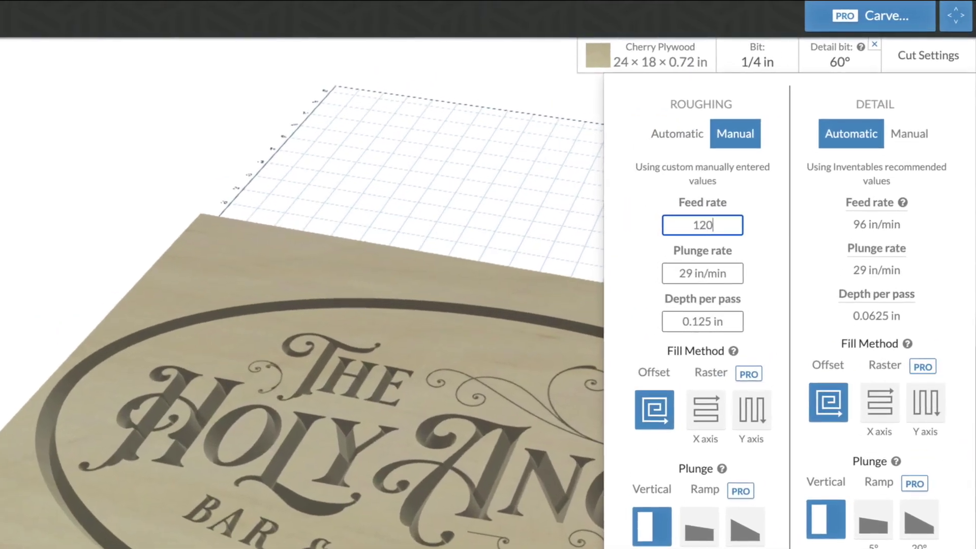
key(Tab)
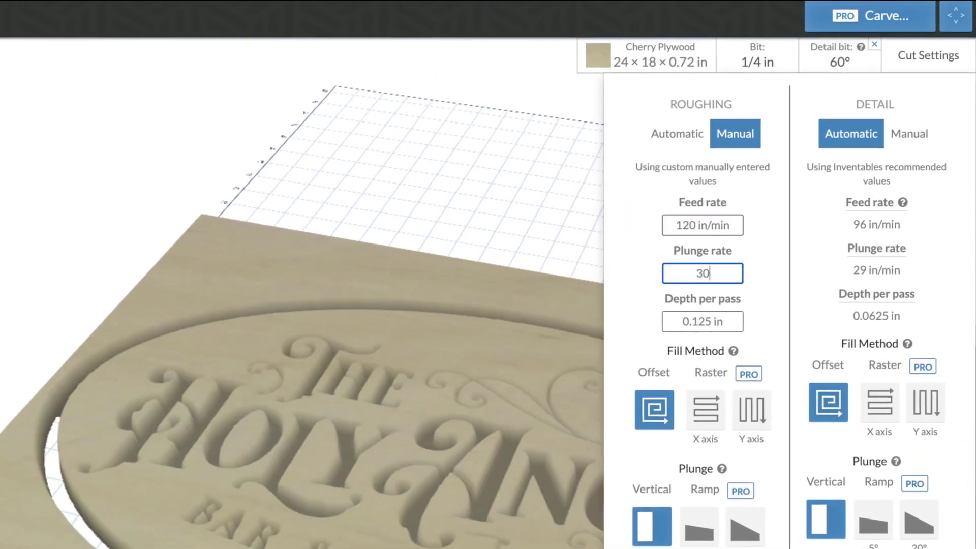
key(Tab)
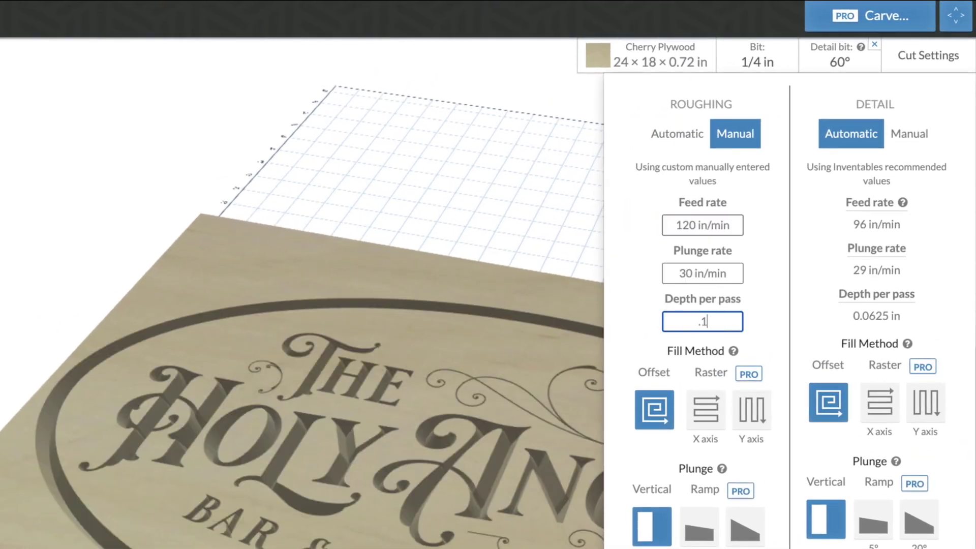
key(Tab)
click(701, 524)
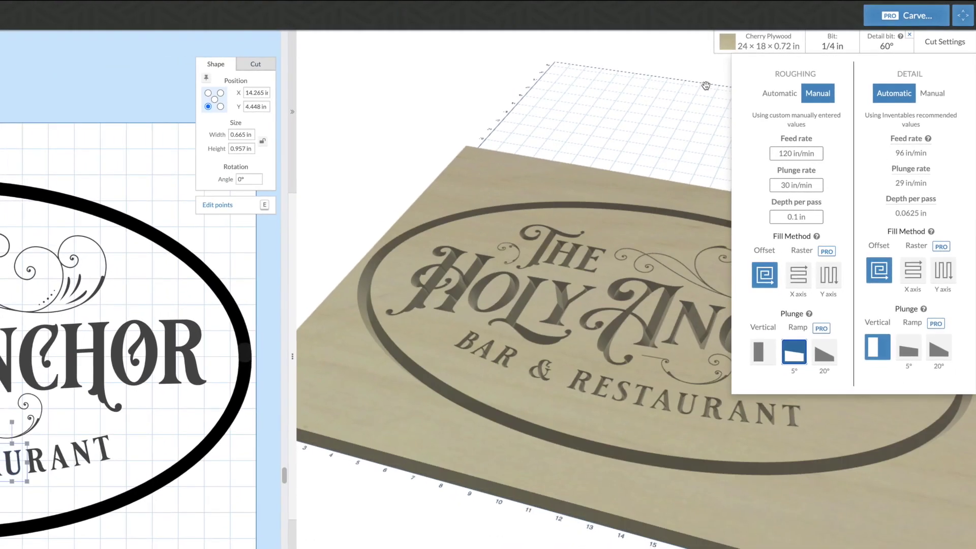
click(696, 85)
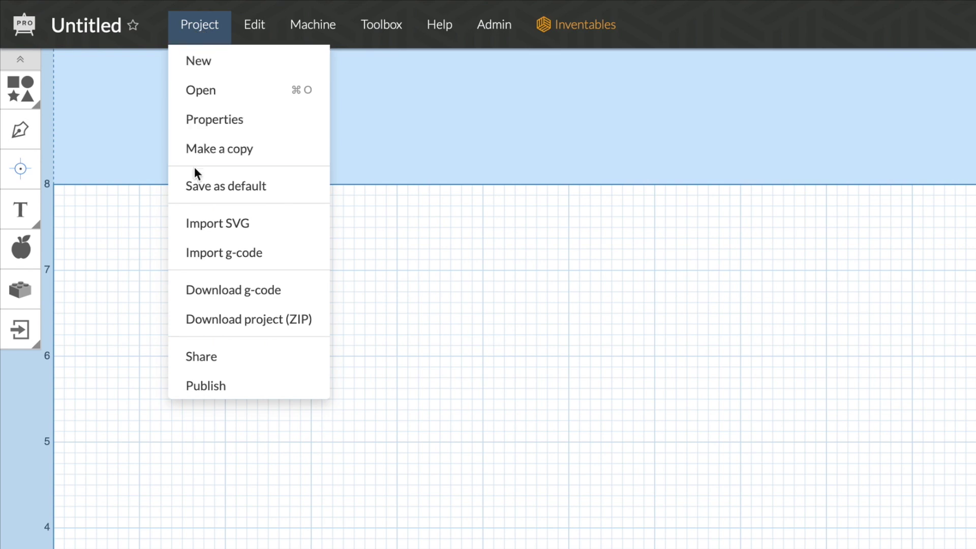
- Look at the SVG import and g-code import options for the untitled project
click(207, 223)
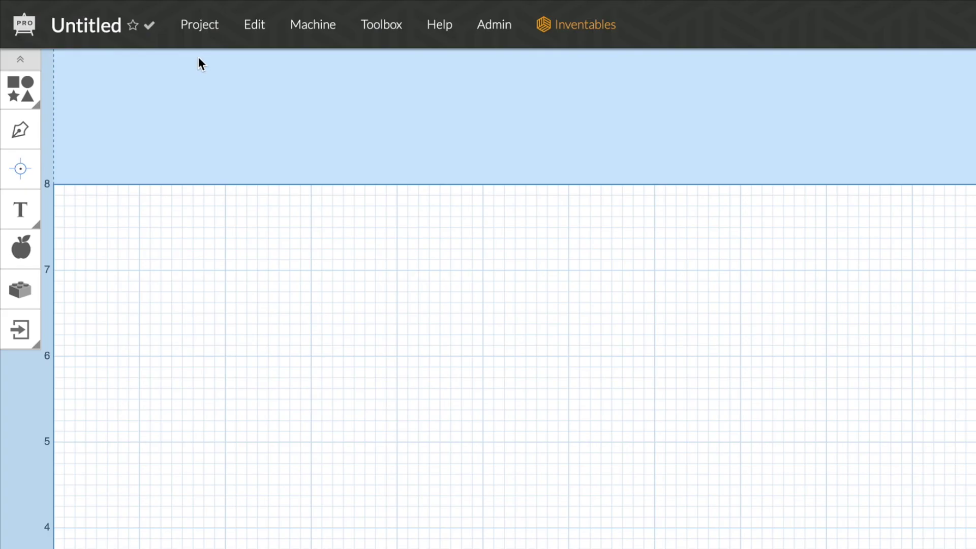
click(86, 11)
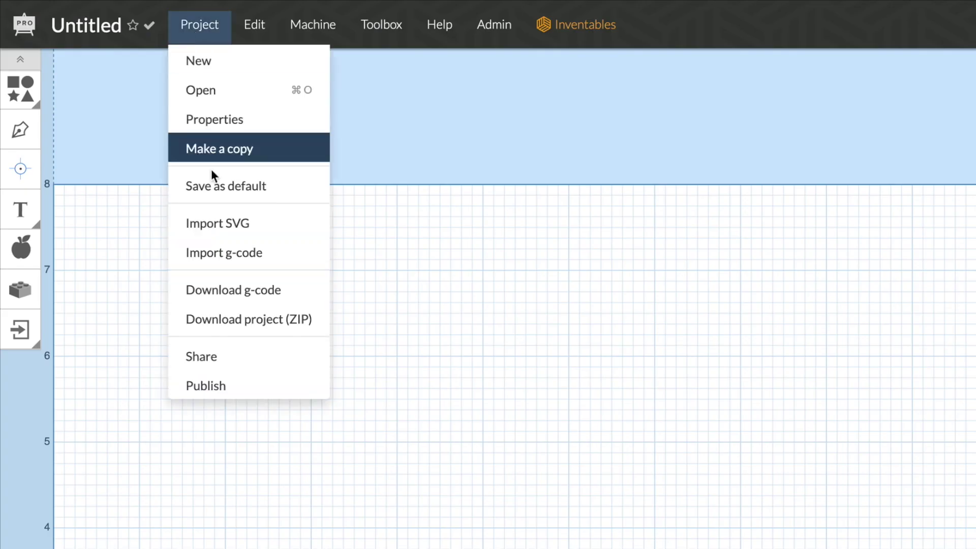
click(223, 252)
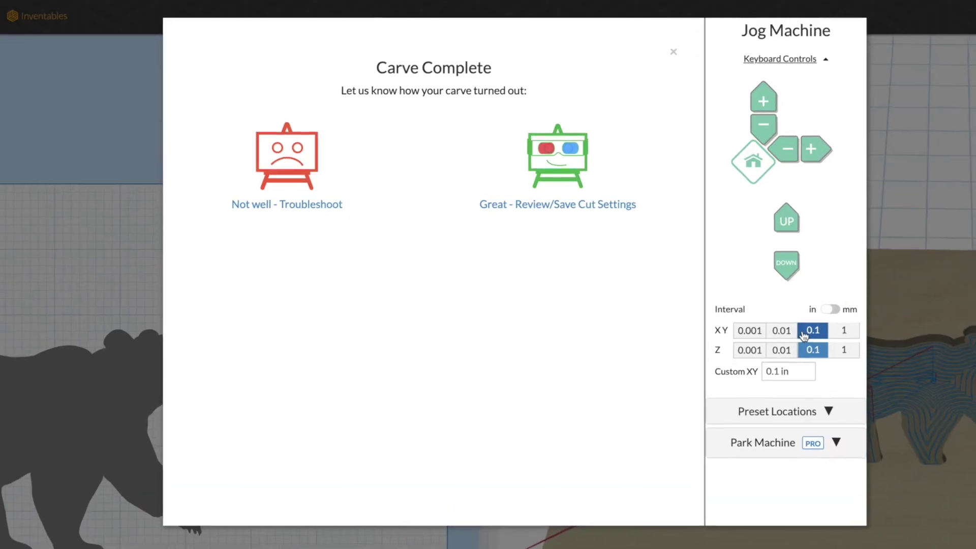
- Rate the bear carve as great, save its cut settings, and switch the project's cut settings to Automatic
click(560, 204)
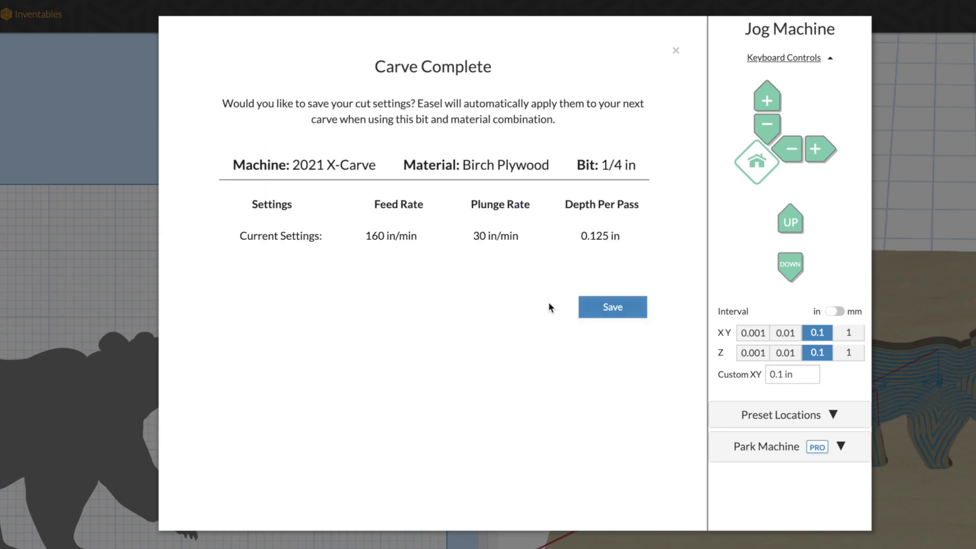
click(613, 307)
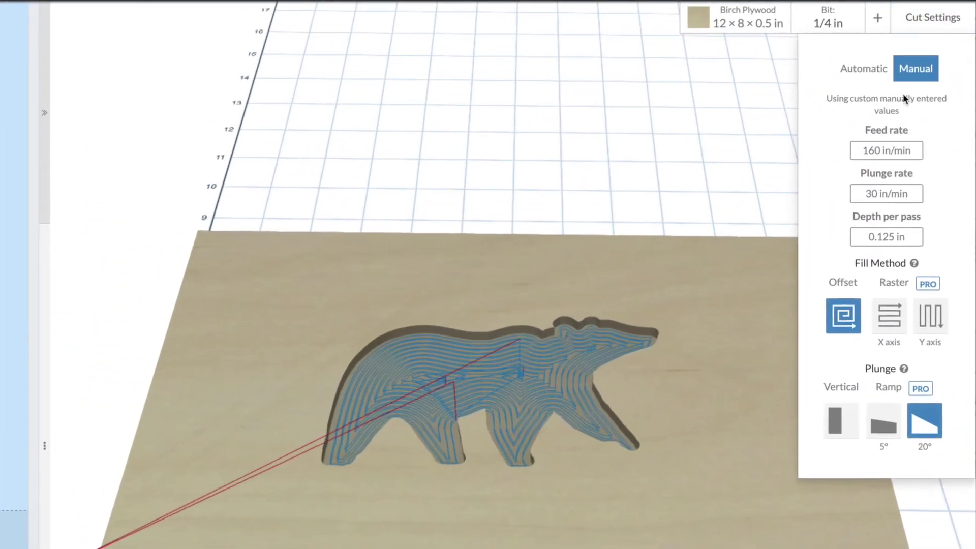
click(865, 71)
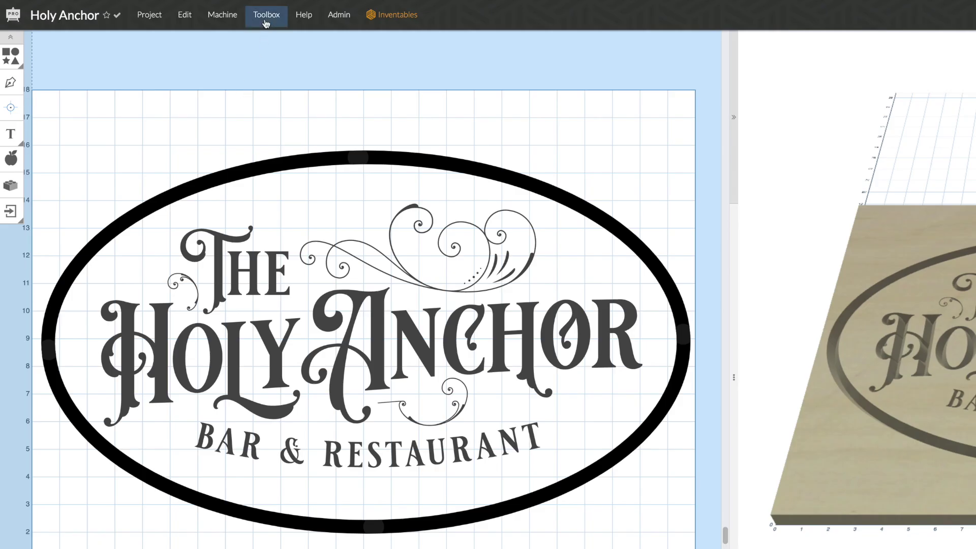
- Review the saved cut settings, the bit library and the materials list in the toolbox
click(266, 20)
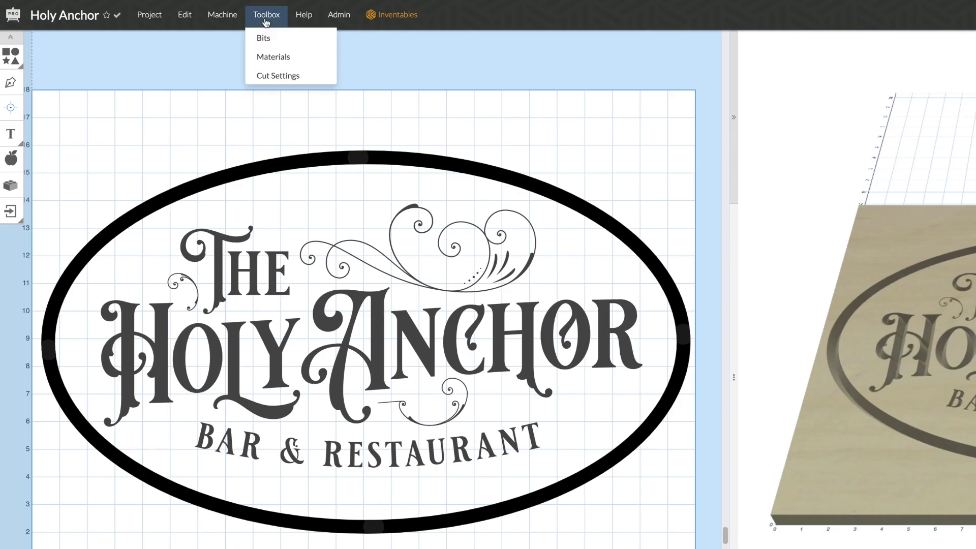
click(274, 75)
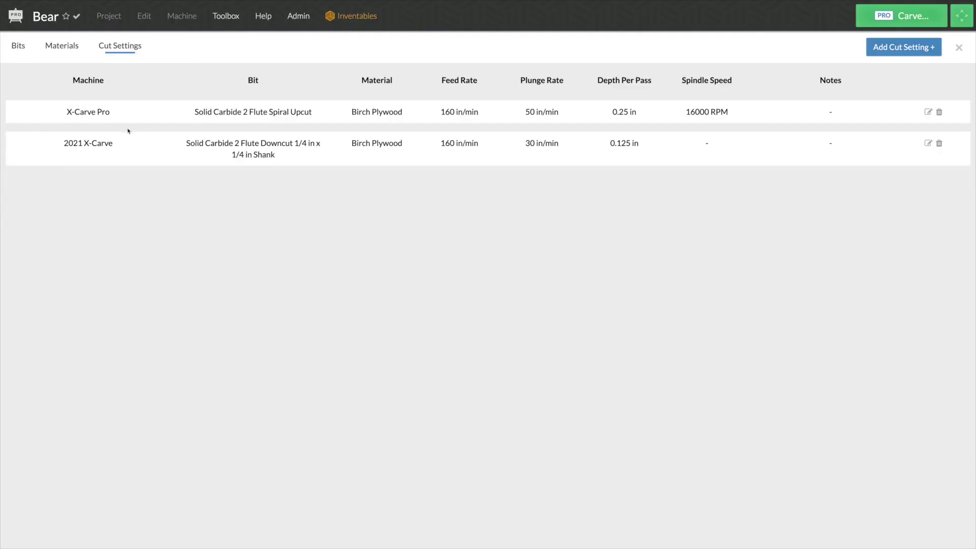
click(447, 147)
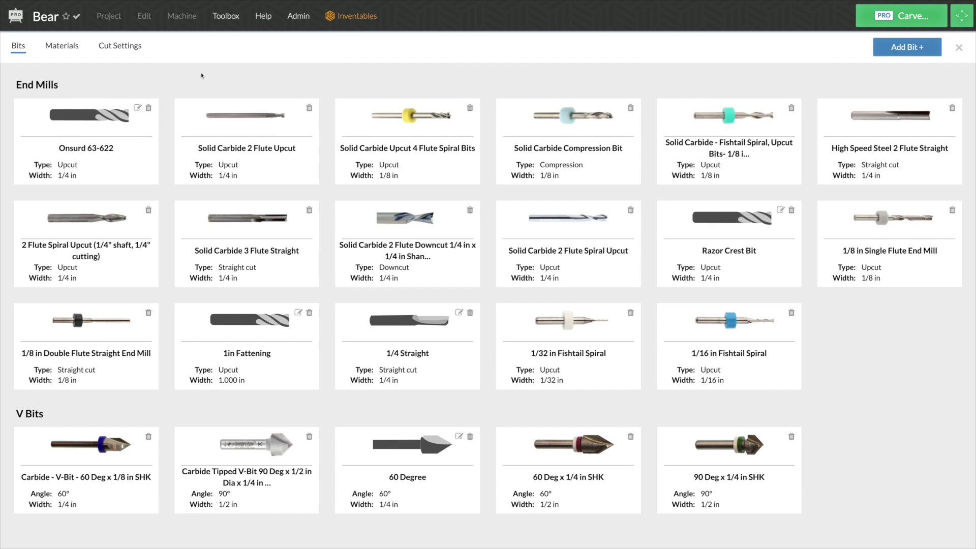
click(62, 46)
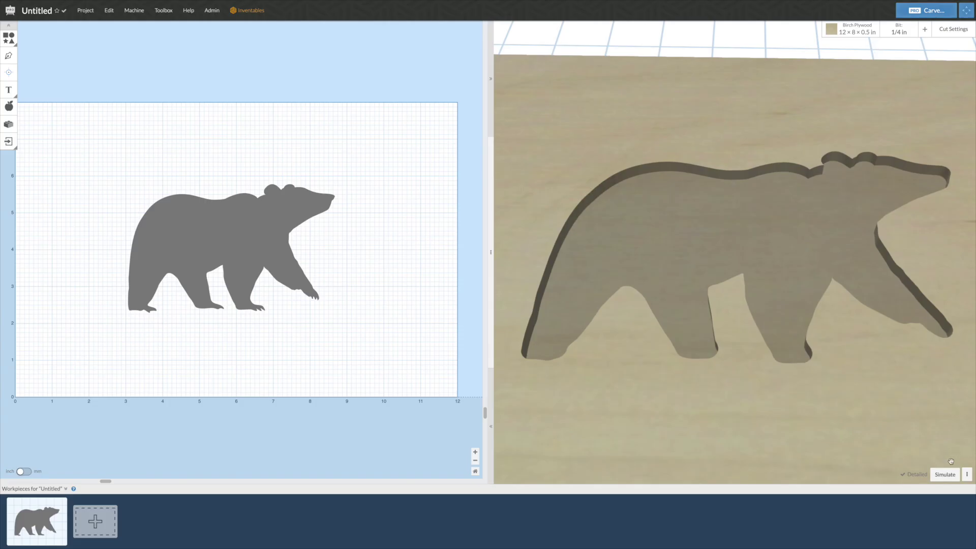
- Simulate the bear carving with an X-axis raster fill, and set its plunge method to a 5° ramp
click(946, 473)
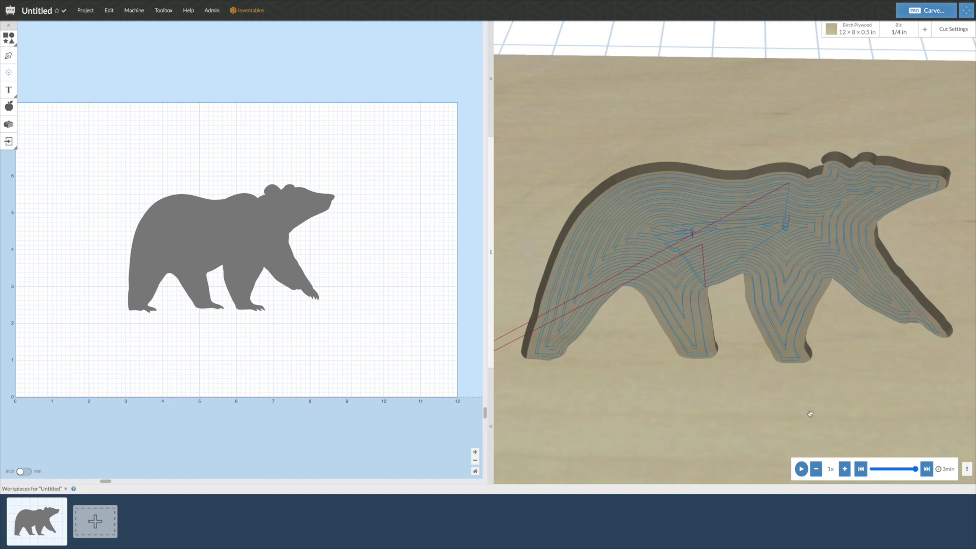
drag(809, 381, 745, 288)
click(953, 29)
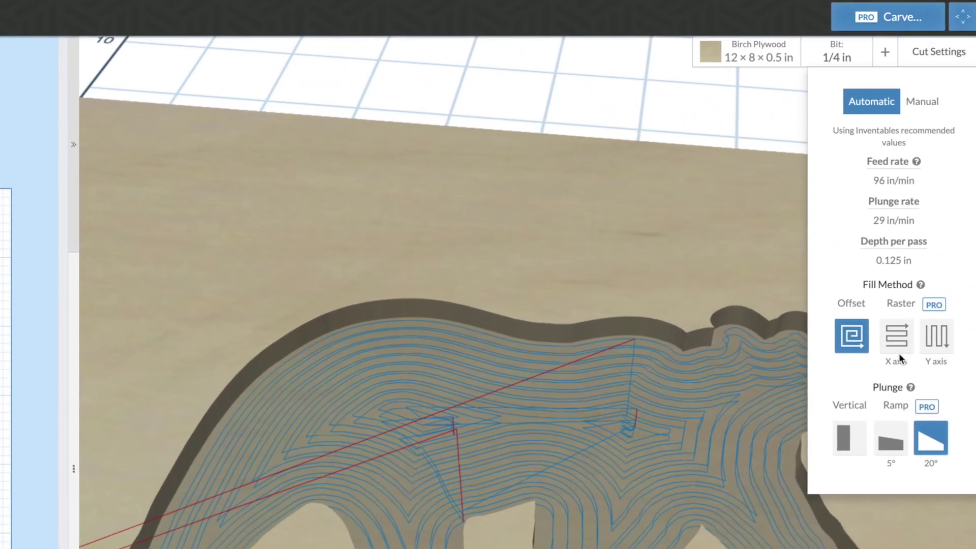
click(897, 344)
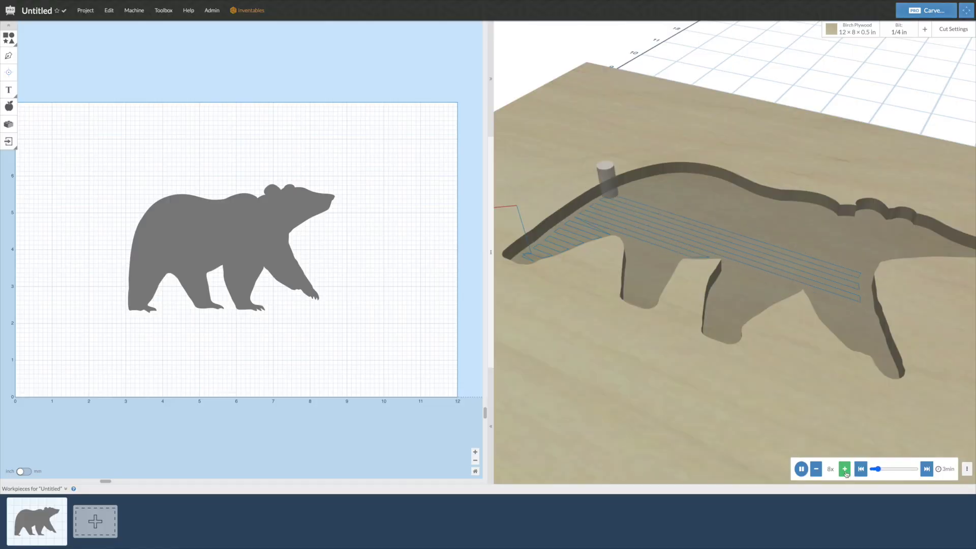
click(953, 29)
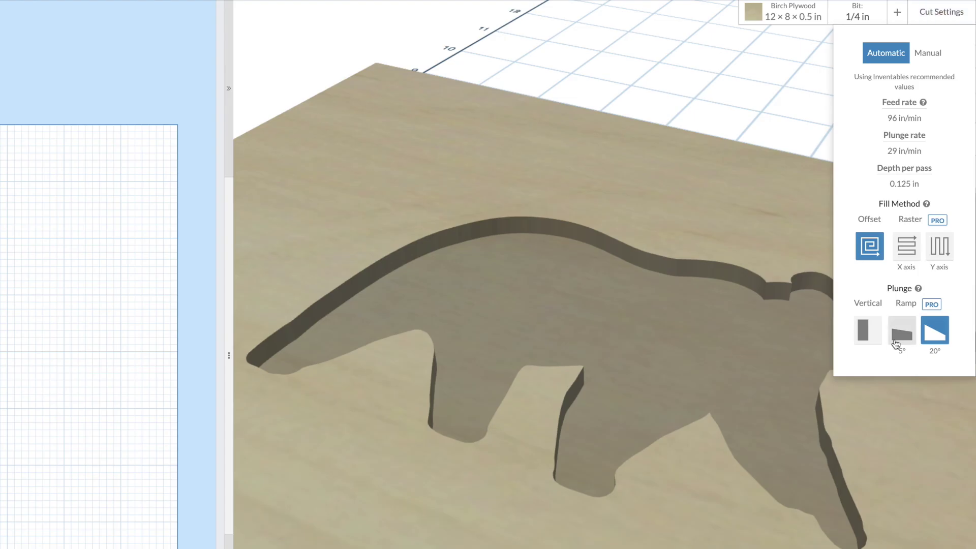
click(896, 343)
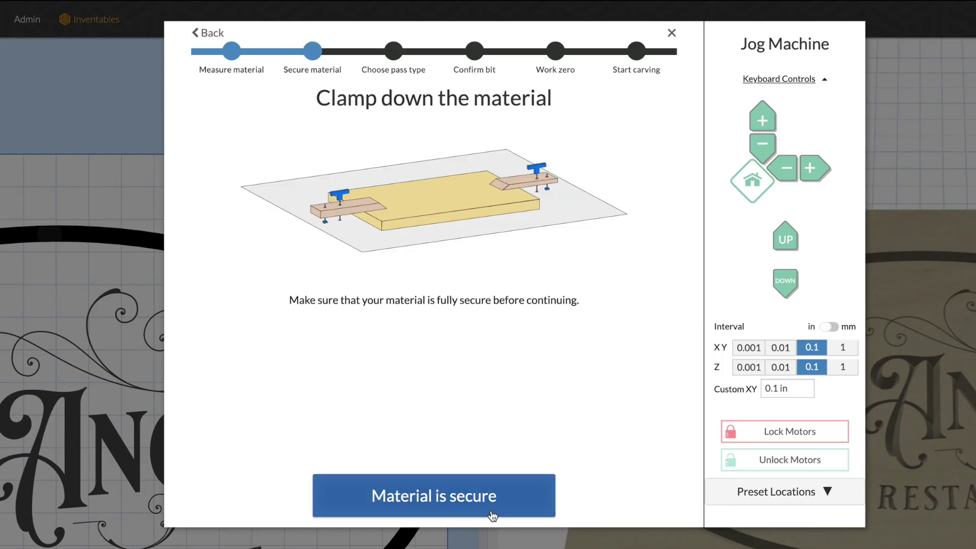
- In the Holy Anchor carve setup, confirm the secured material, roughing pass and 1/4 in upcut bit, and choose manual work zeroing
click(450, 509)
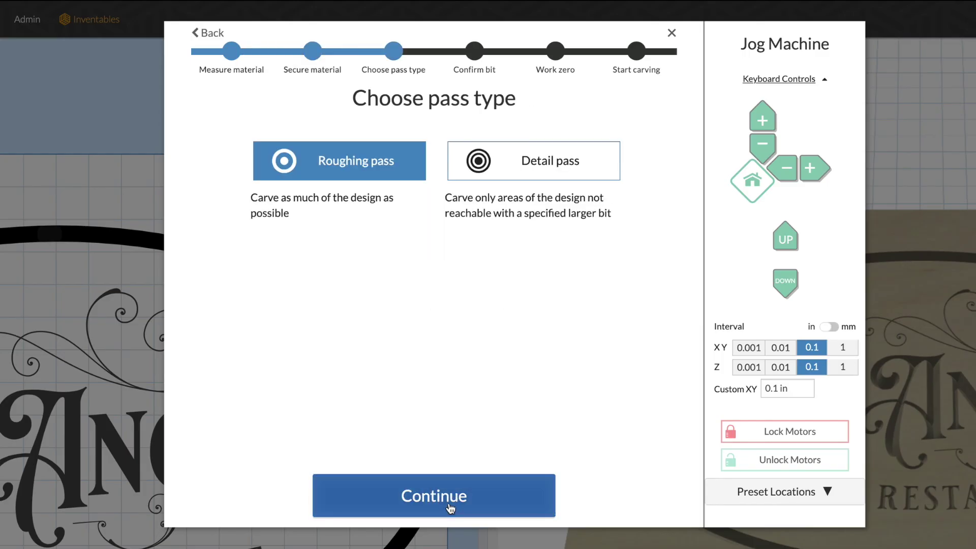
click(450, 508)
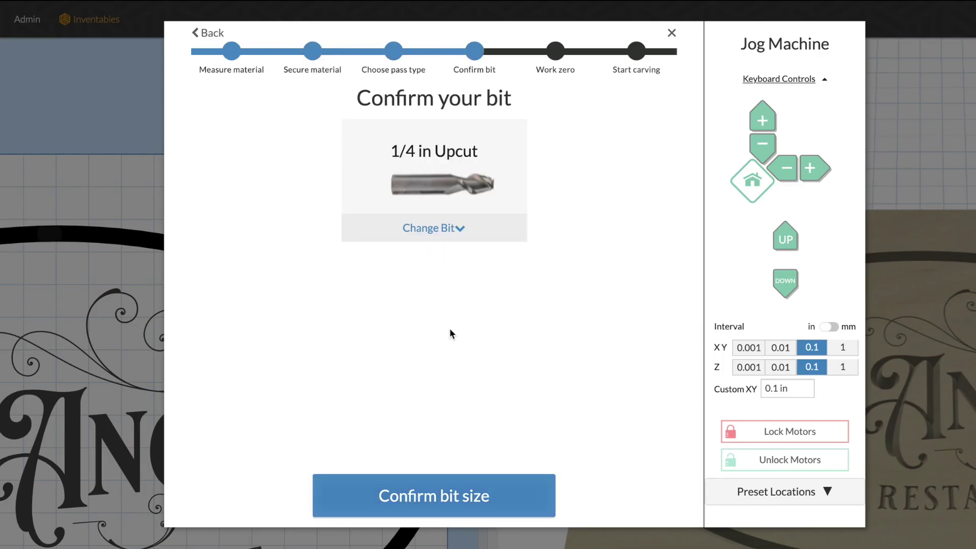
click(437, 496)
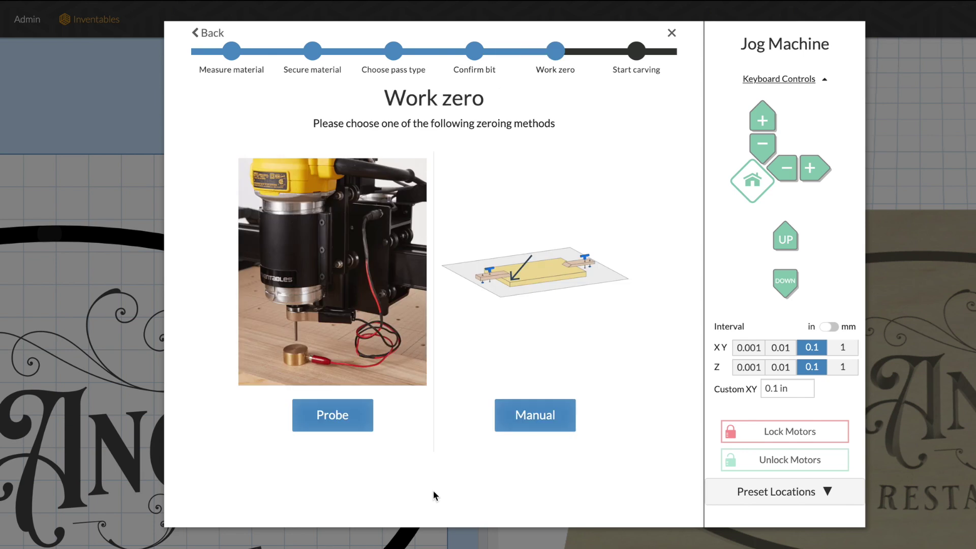
click(506, 405)
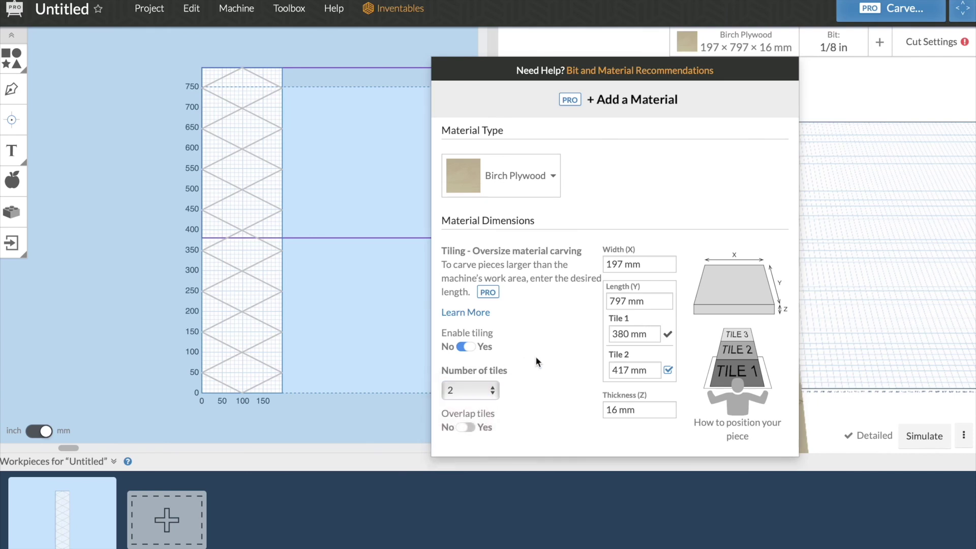
- Toggle the 417 mm Tile 2 in the oversize birch plywood's two-tile setup
click(668, 371)
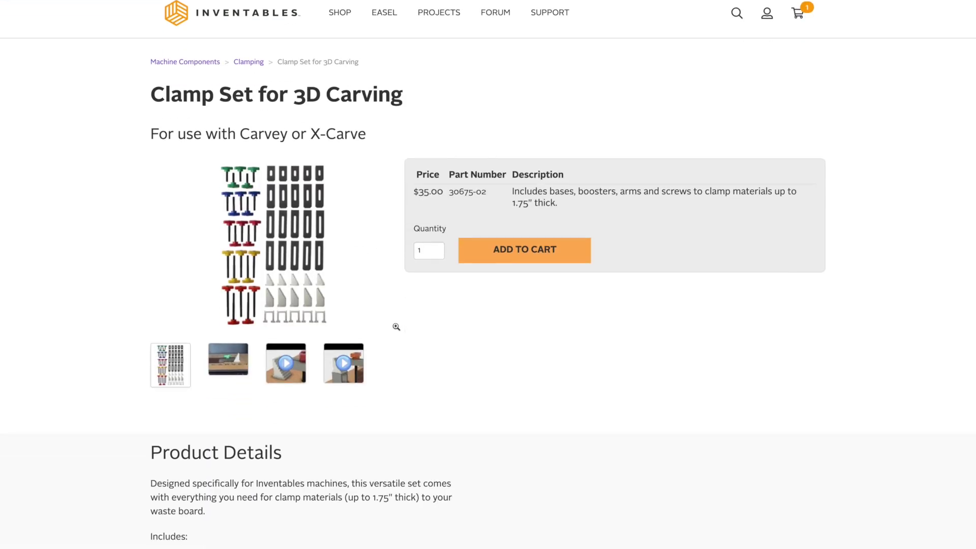
- On the Inventables website, browse the Clamp Set for 3D Carving, the Carving & PCB Bits and the Hardwood listings
scroll(397, 326, up, 1)
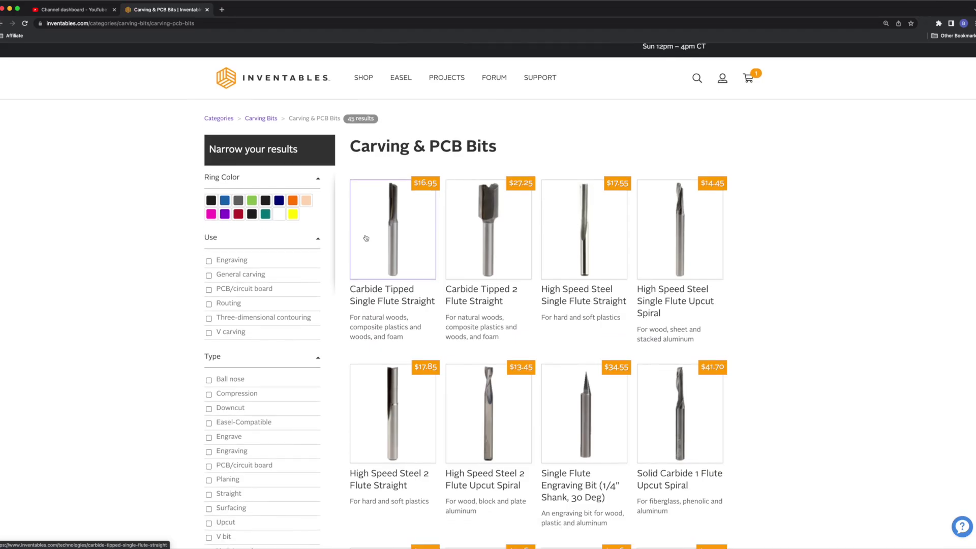
scroll(366, 236, down, 2)
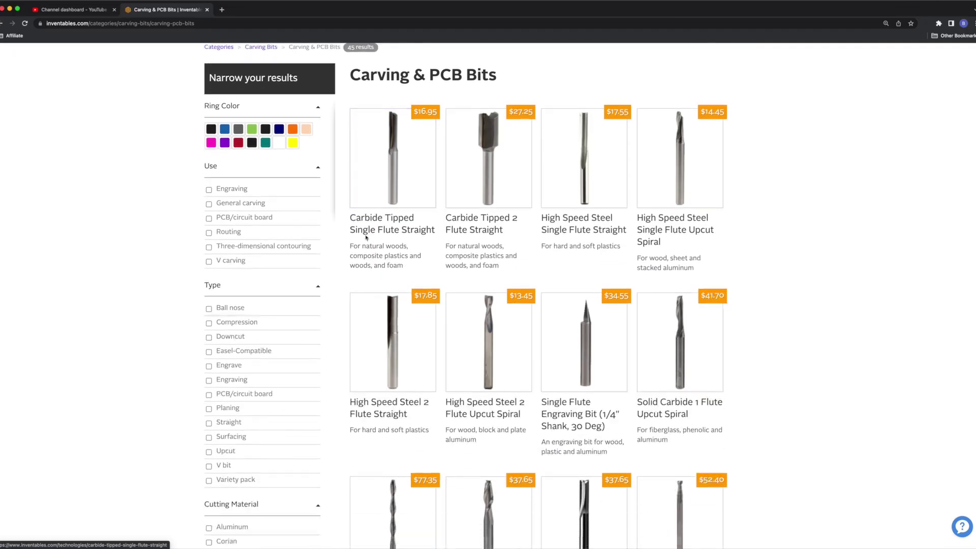
scroll(366, 239, down, 1)
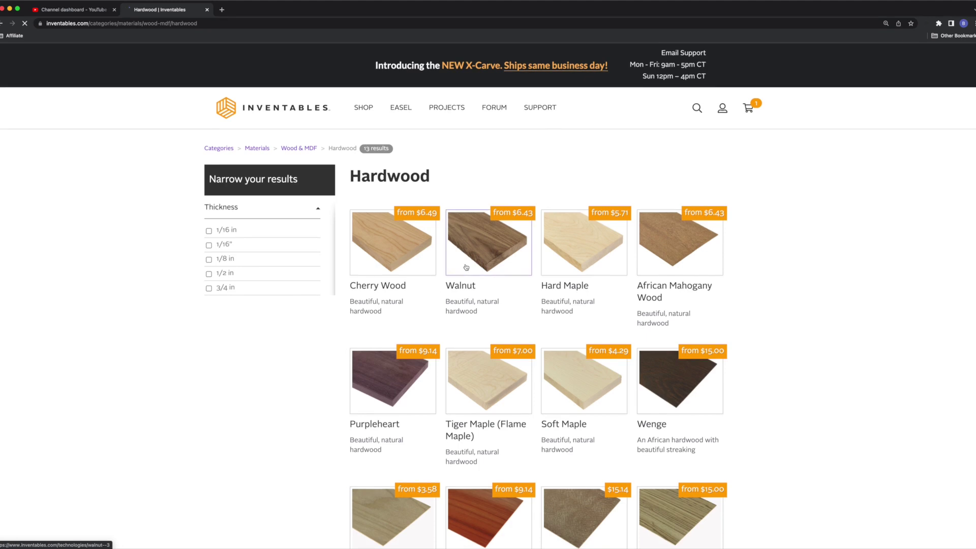
scroll(465, 257, down, 2)
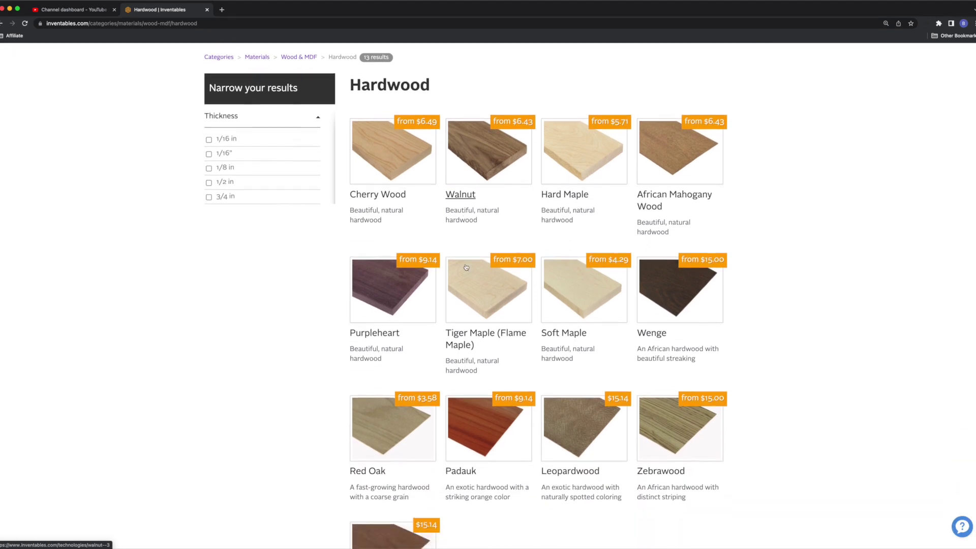
scroll(464, 265, down, 3)
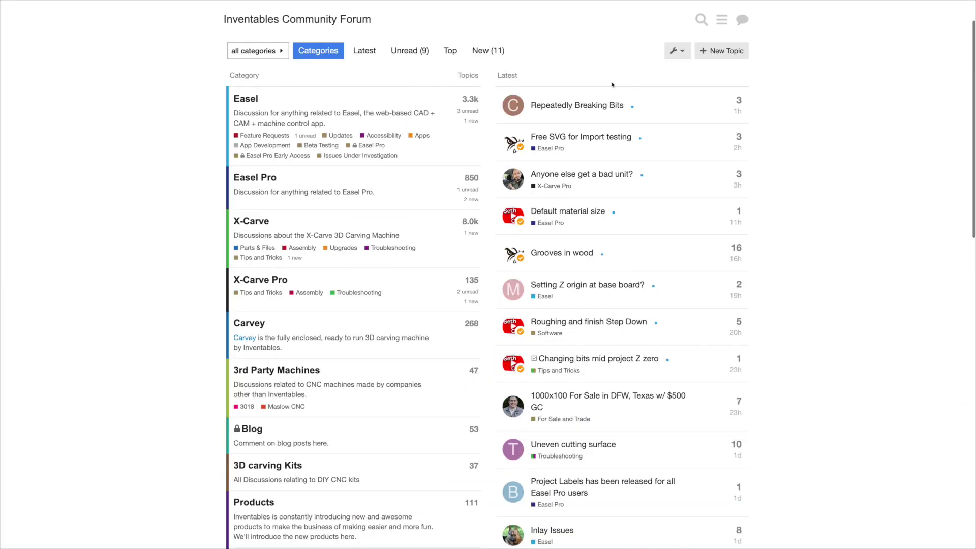
- Browse the categories and latest topics of the Inventables Community Forum
scroll(614, 83, down, 1)
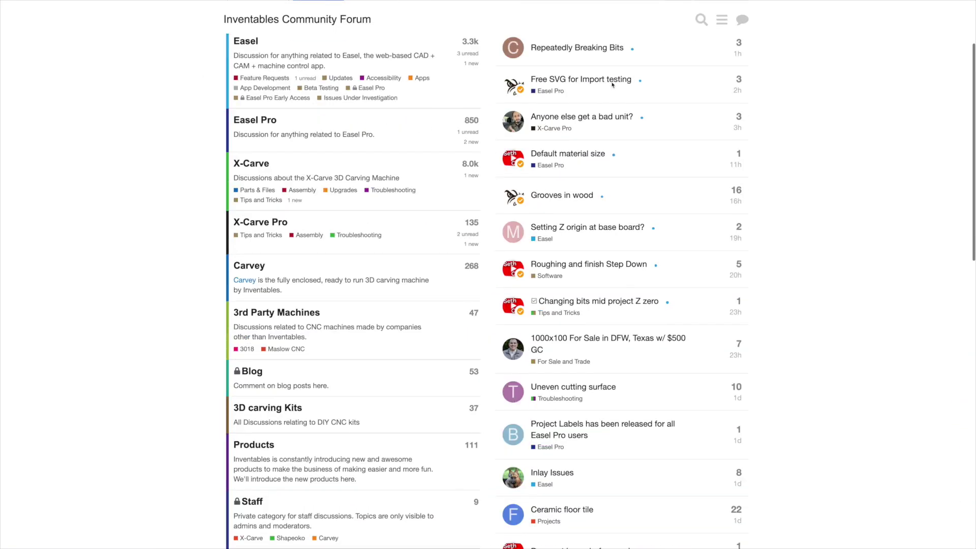
scroll(613, 84, down, 3)
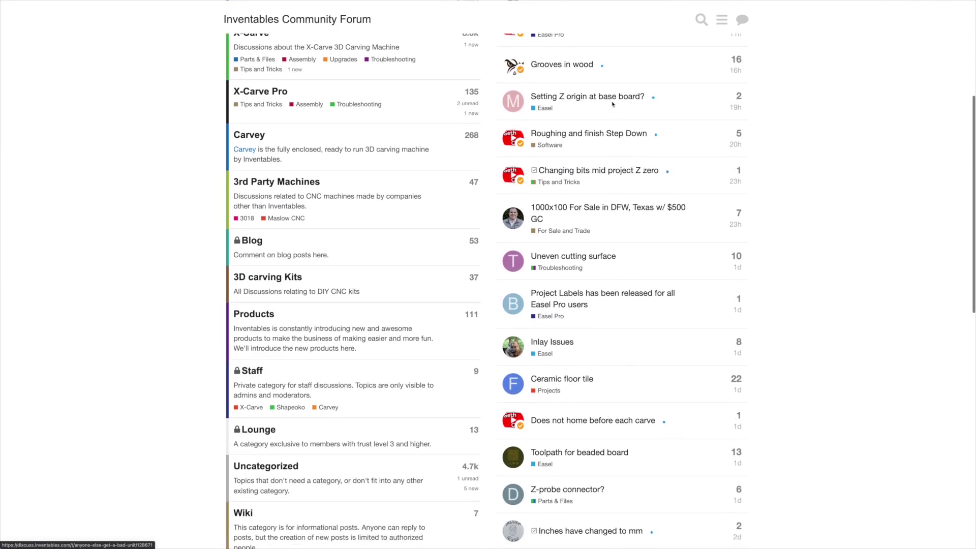
scroll(612, 105, down, 1)
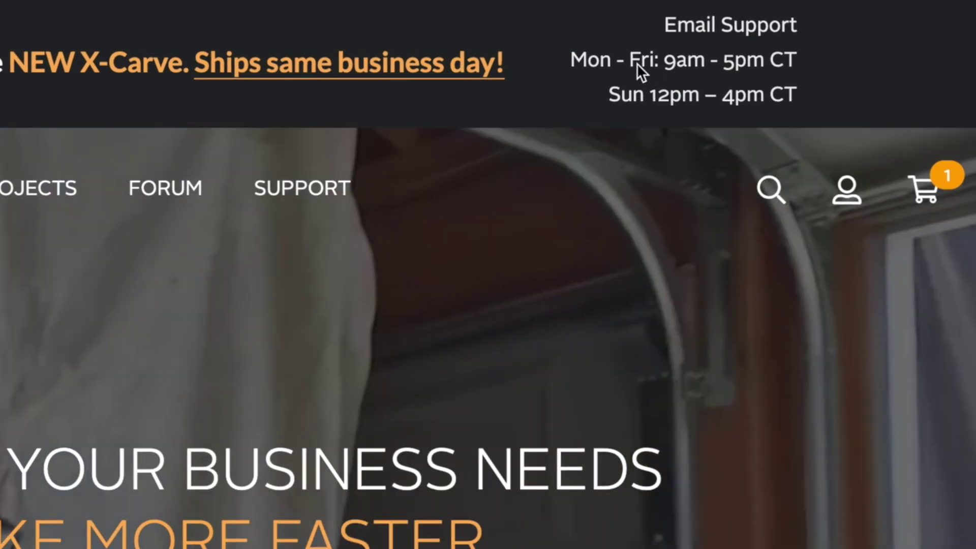